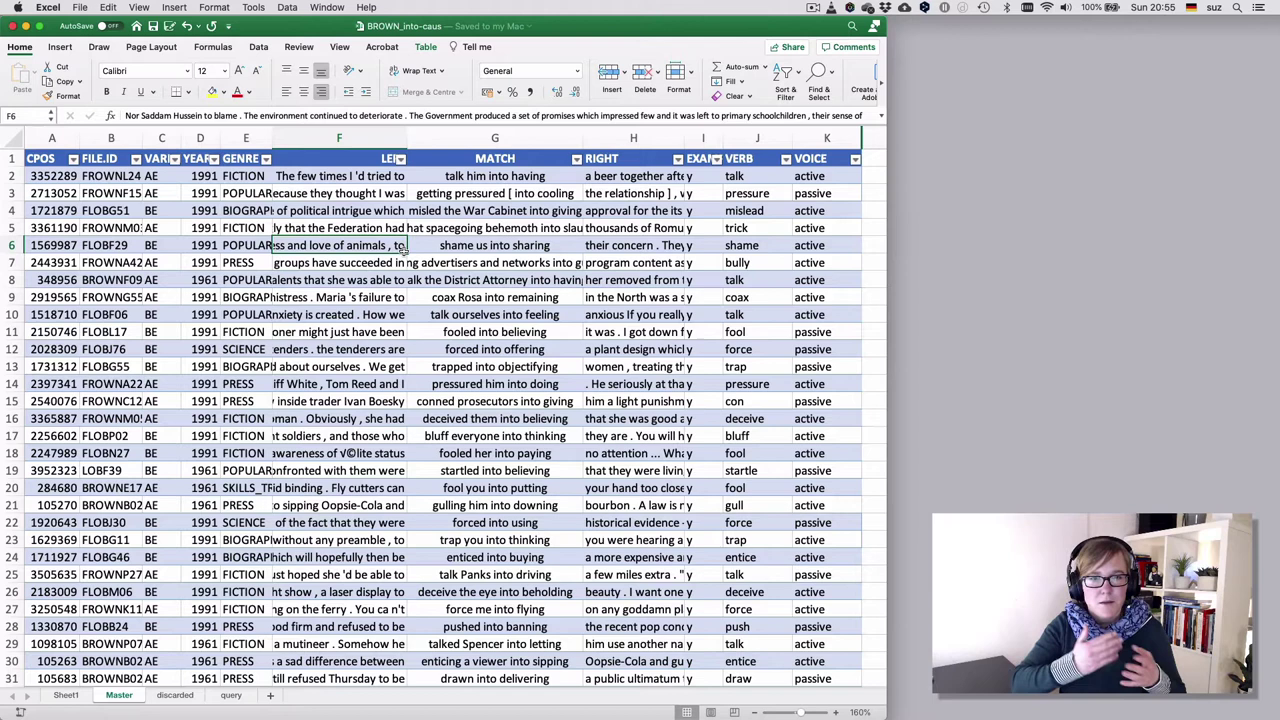
Inspect the VERB column entries on the data sheet, such as pressure.
{"action": "left_click", "coordinate": [752, 138]}
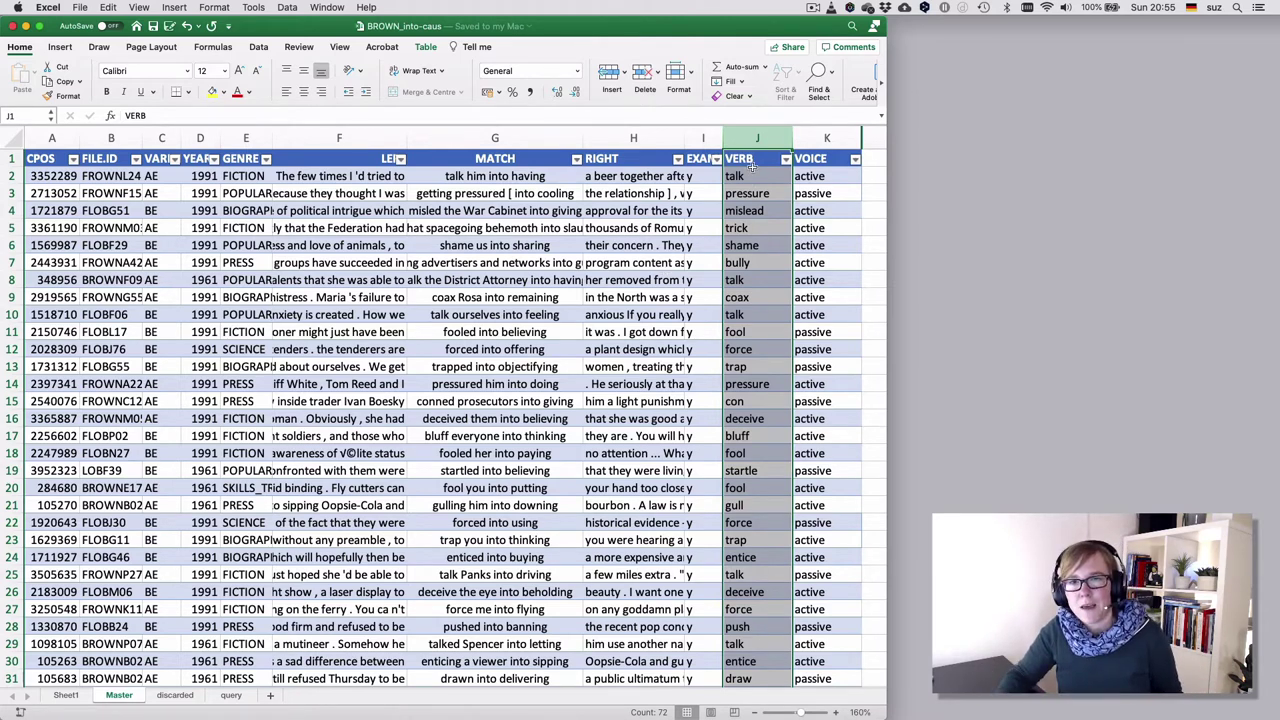
{"action": "left_click", "coordinate": [757, 227]}
{"action": "key", "text": "Up"}
{"action": "key", "text": "Up"}
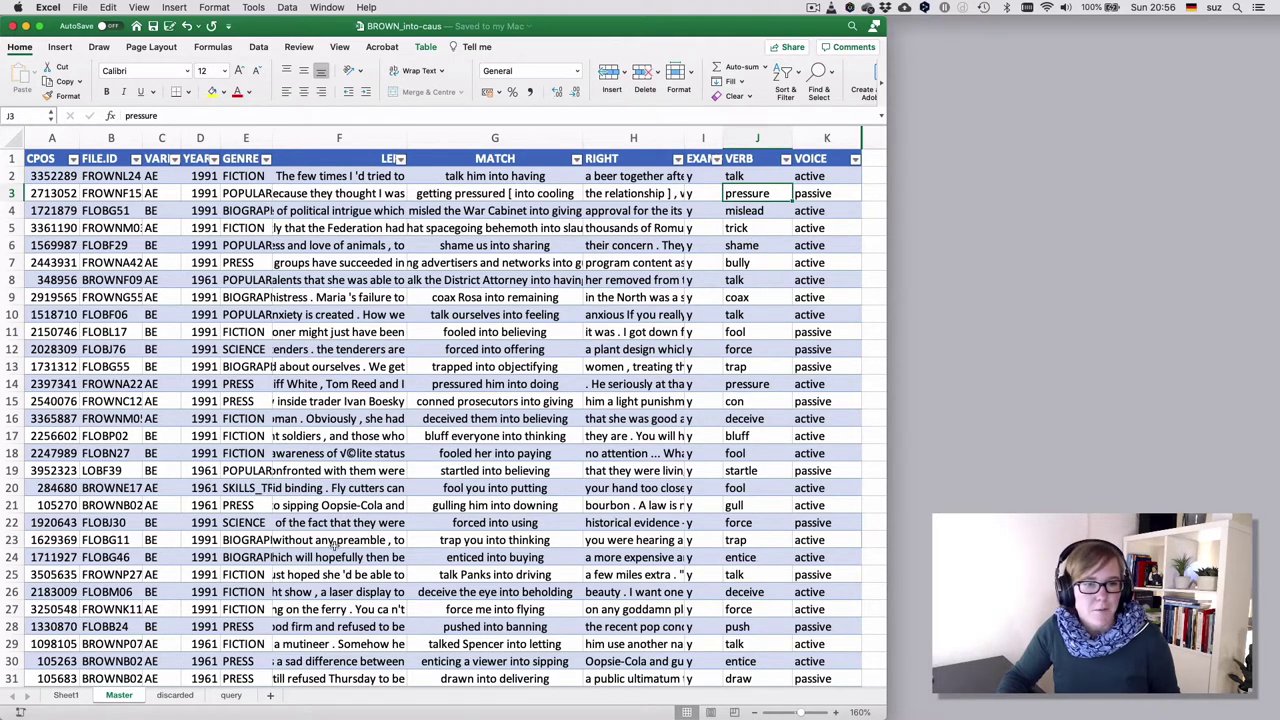
Remove VOICE, YEAR, VARIETY and Count of VARIETY from Sheet1's pivot table.
{"action": "left_click", "coordinate": [66, 695]}
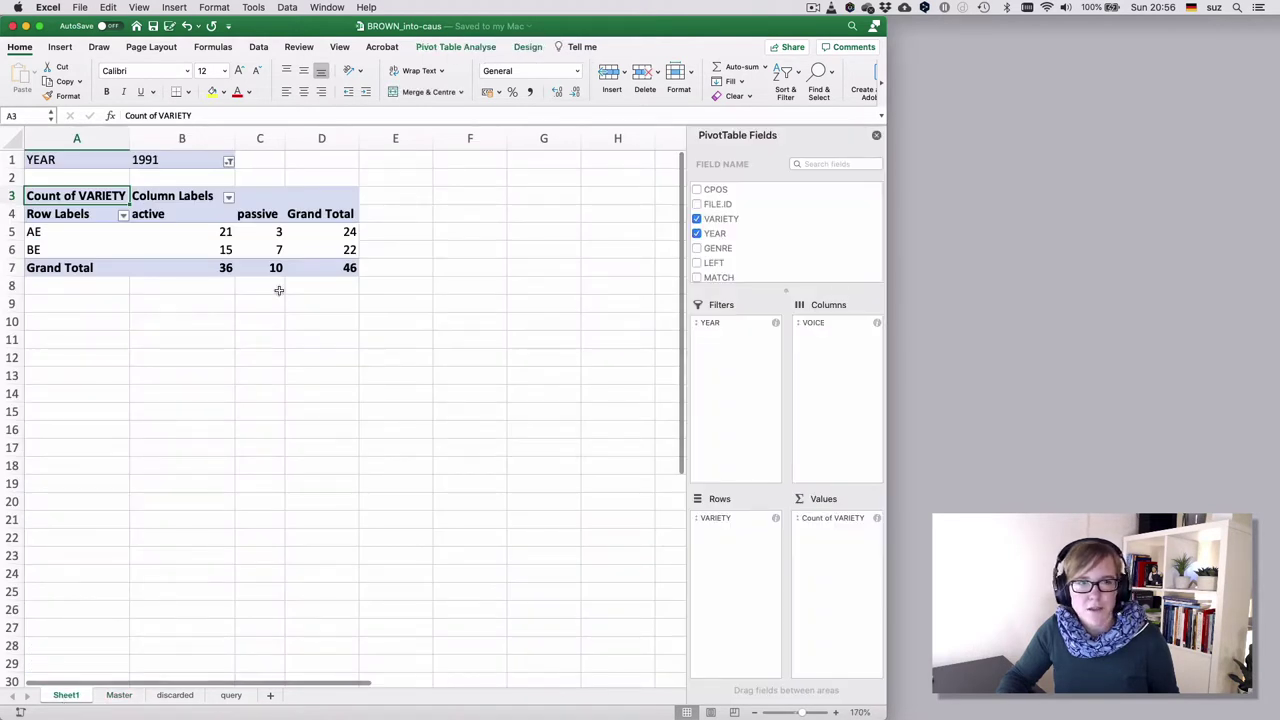
{"action": "left_click", "coordinate": [190, 247]}
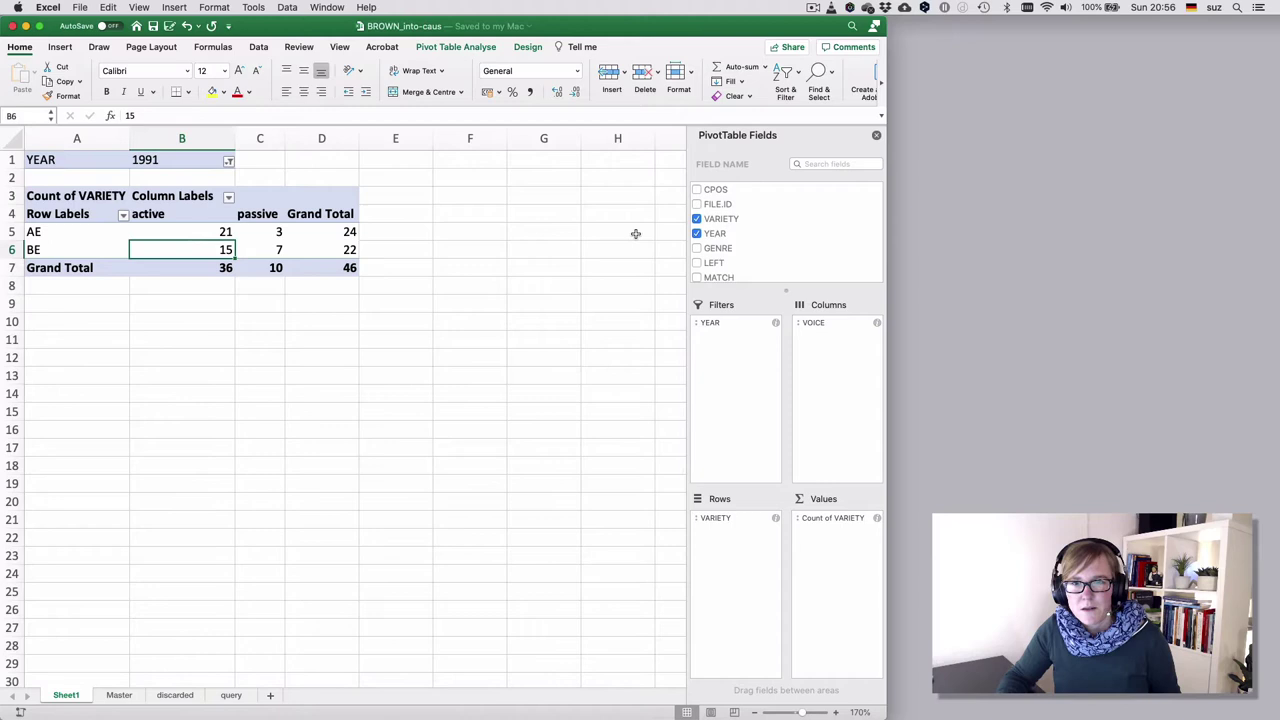
{"action": "left_click", "coordinate": [820, 326]}
{"action": "left_click", "coordinate": [780, 236]}
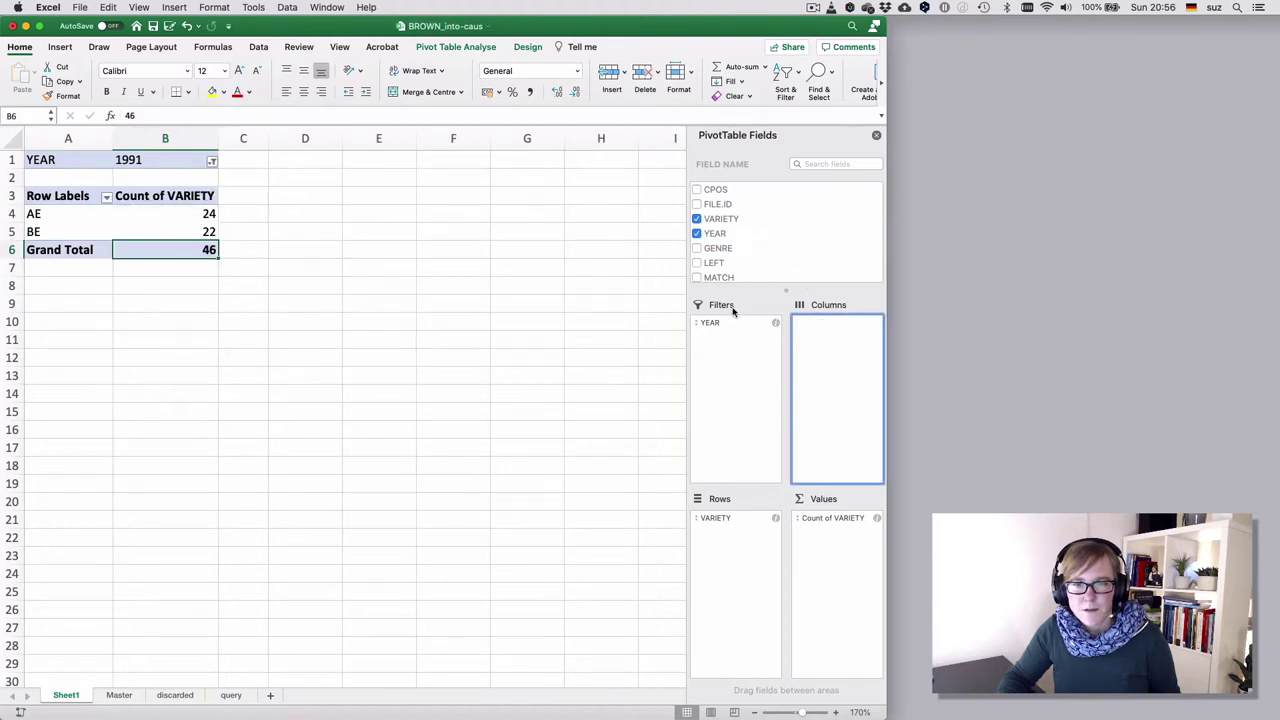
{"action": "left_click_drag", "start_coordinate": [714, 323], "coordinate": [760, 272]}
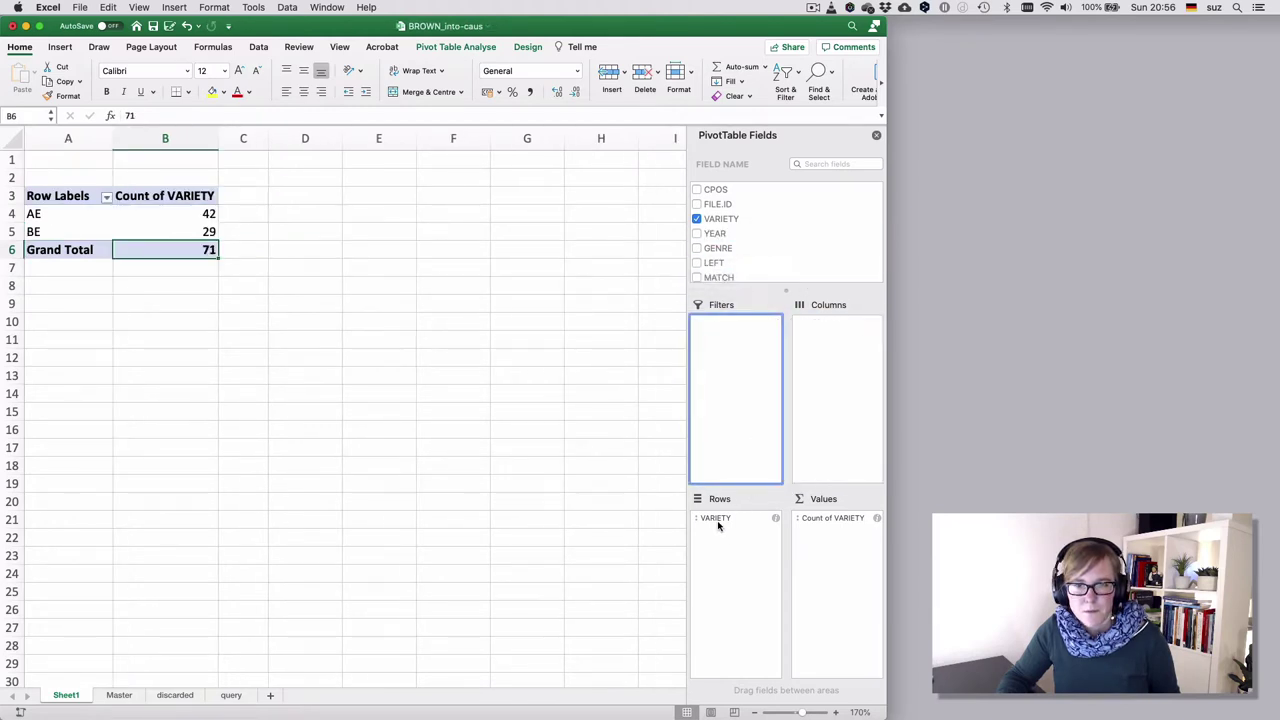
{"action": "left_click_drag", "start_coordinate": [717, 519], "coordinate": [740, 256]}
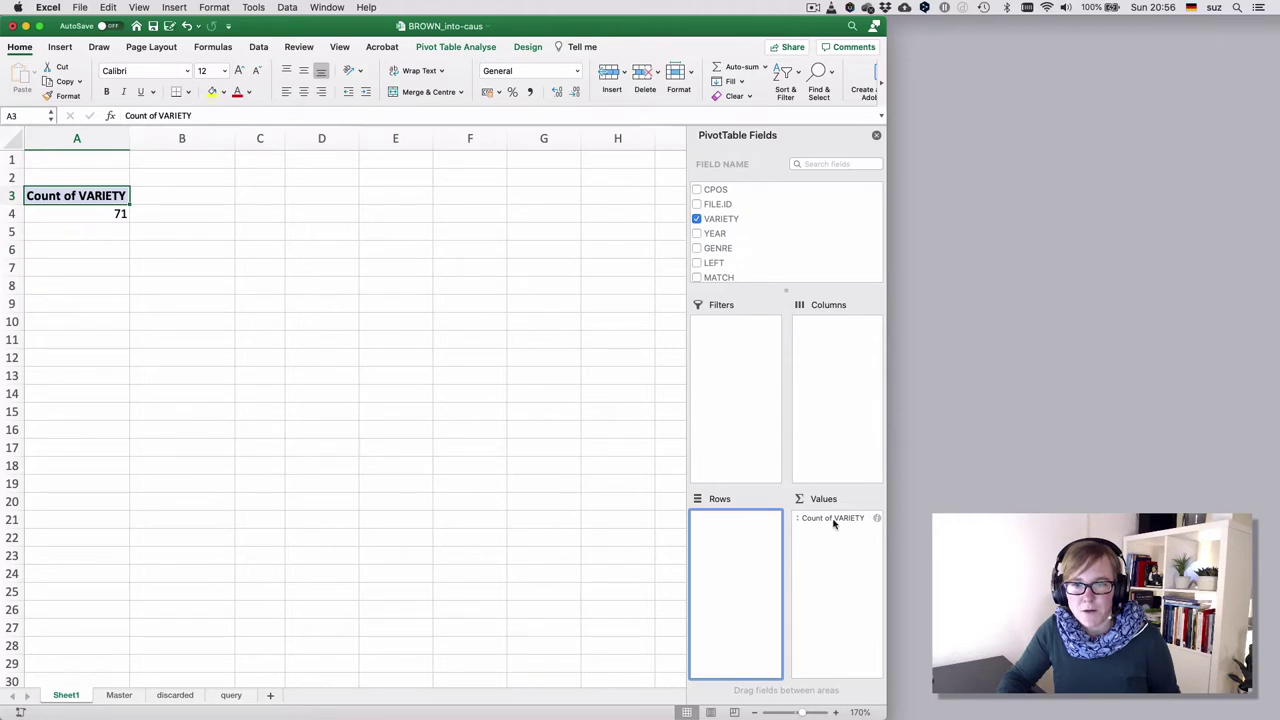
{"action": "left_click_drag", "start_coordinate": [834, 519], "coordinate": [761, 268]}
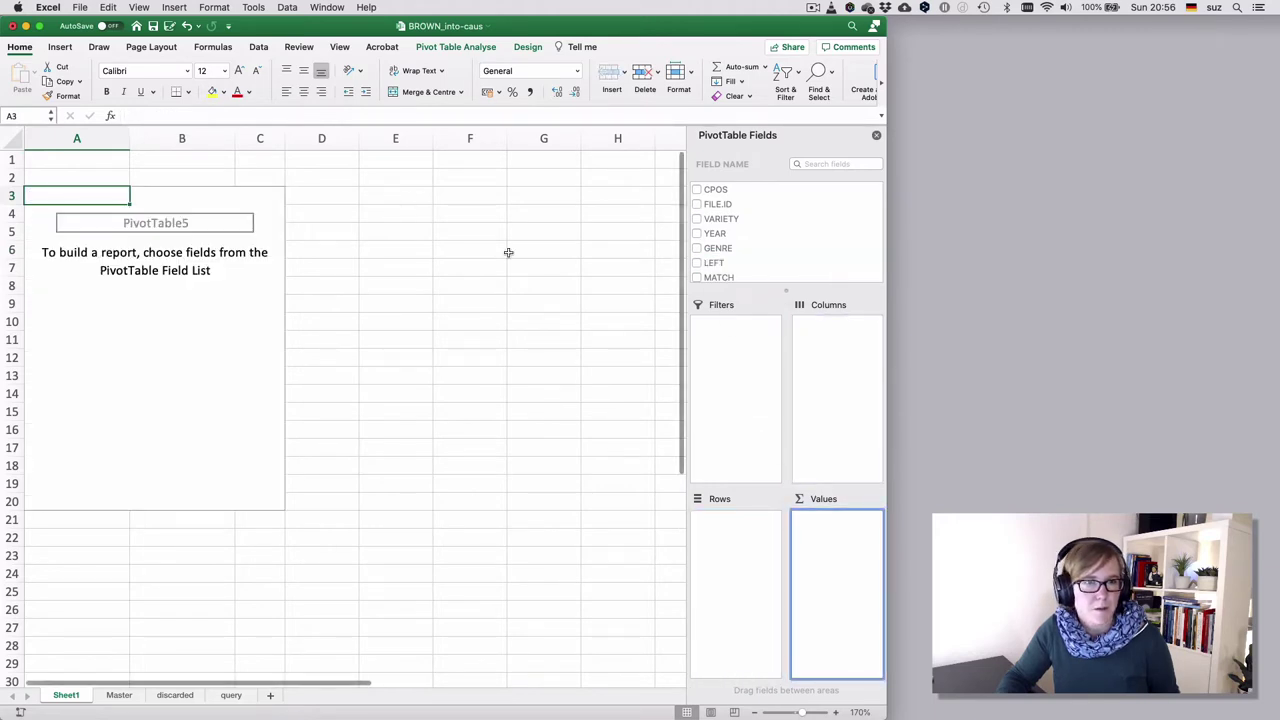
{"action": "scroll", "coordinate": [751, 220], "scroll_direction": "down", "scroll_amount": 5}
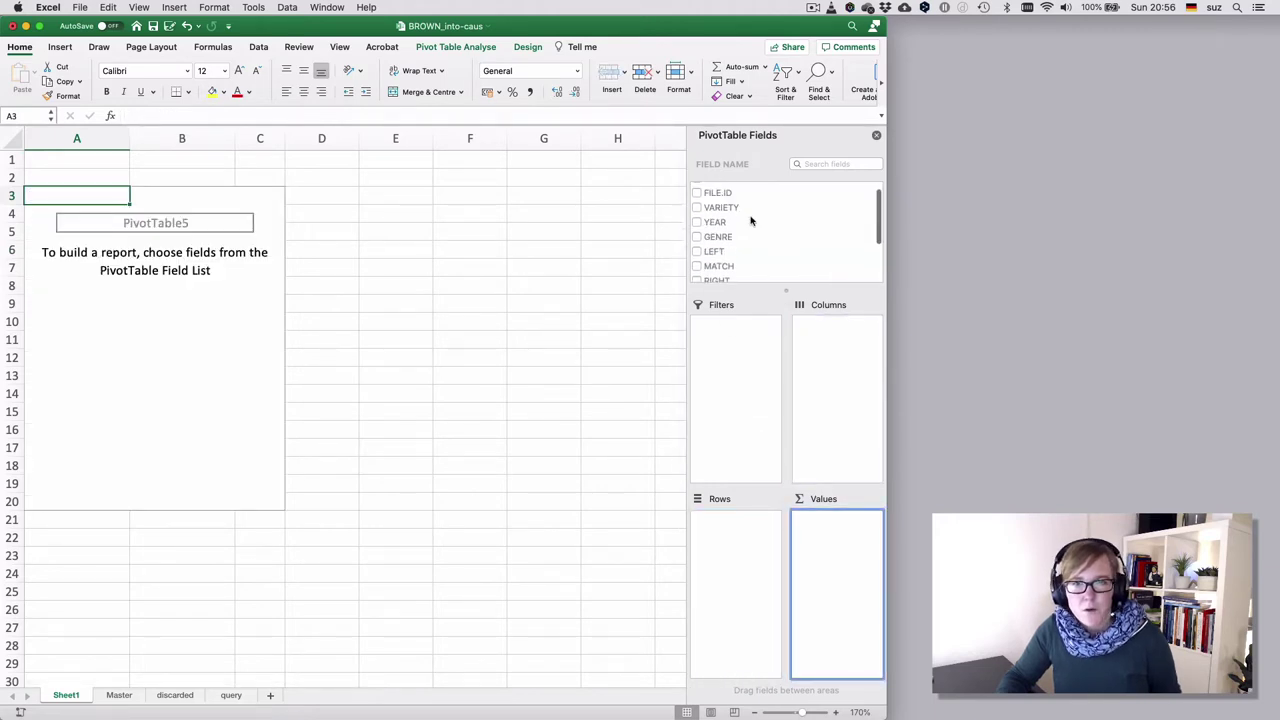
{"action": "scroll", "coordinate": [751, 220], "scroll_direction": "up", "scroll_amount": 1}
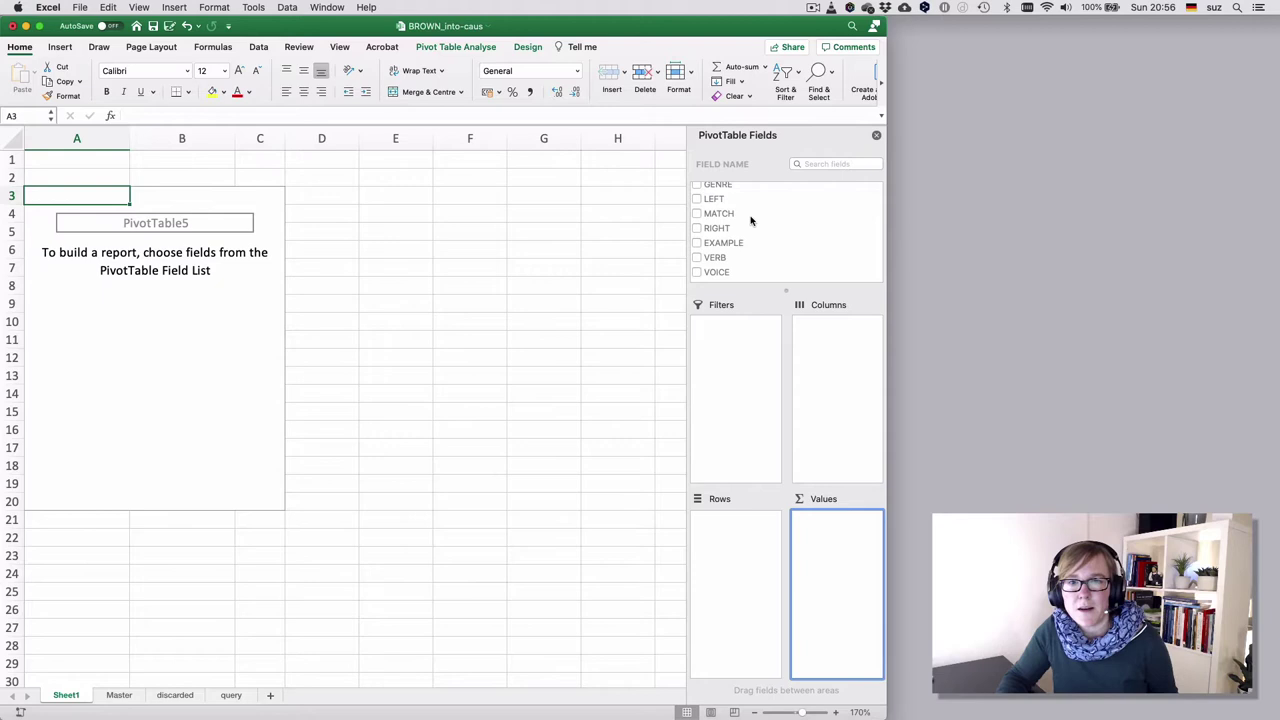
Add VERB to the pivot table's Rows and Values to get Count of VERB.
{"action": "left_click", "coordinate": [716, 262]}
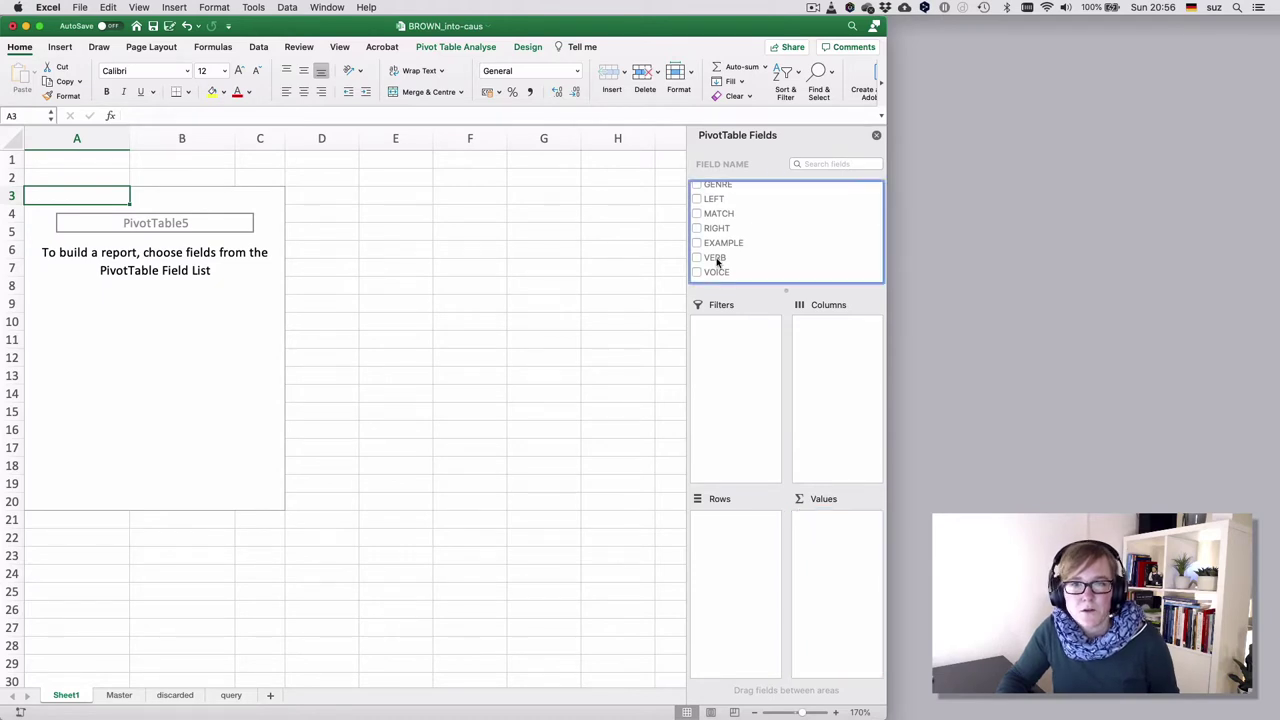
{"action": "left_click_drag", "start_coordinate": [716, 262], "coordinate": [742, 540]}
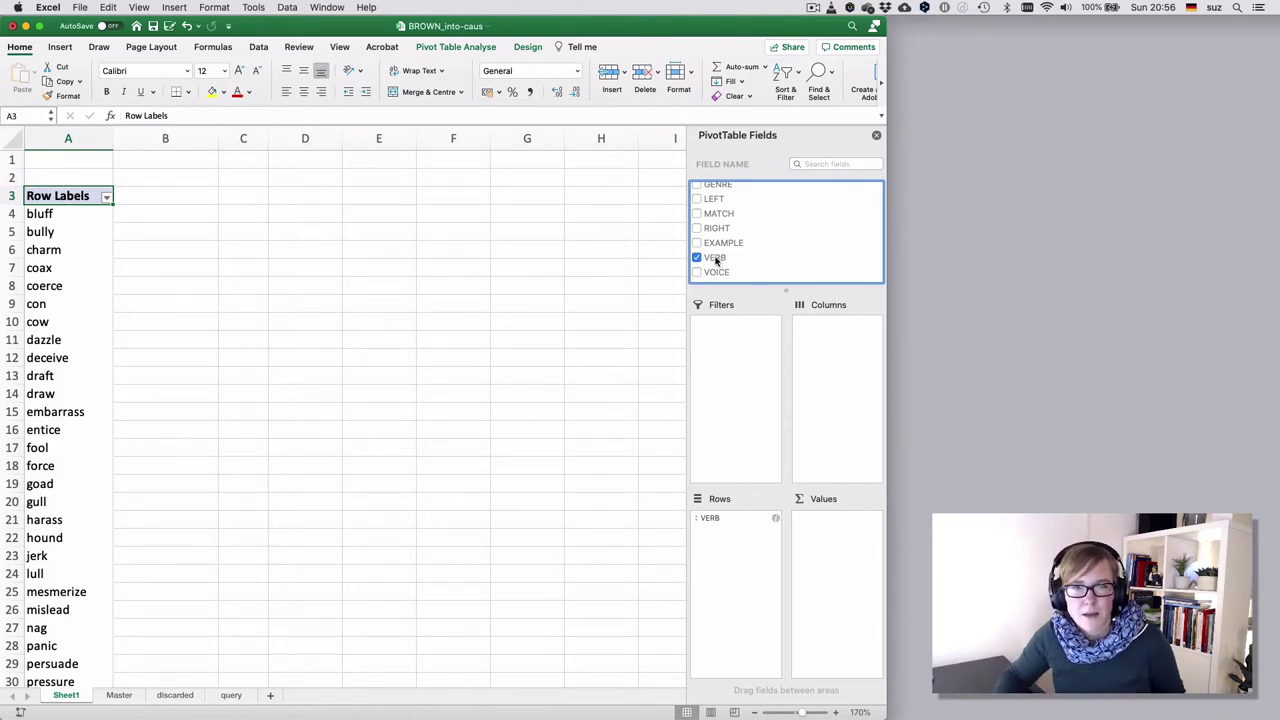
{"action": "left_click_drag", "start_coordinate": [715, 260], "coordinate": [844, 537]}
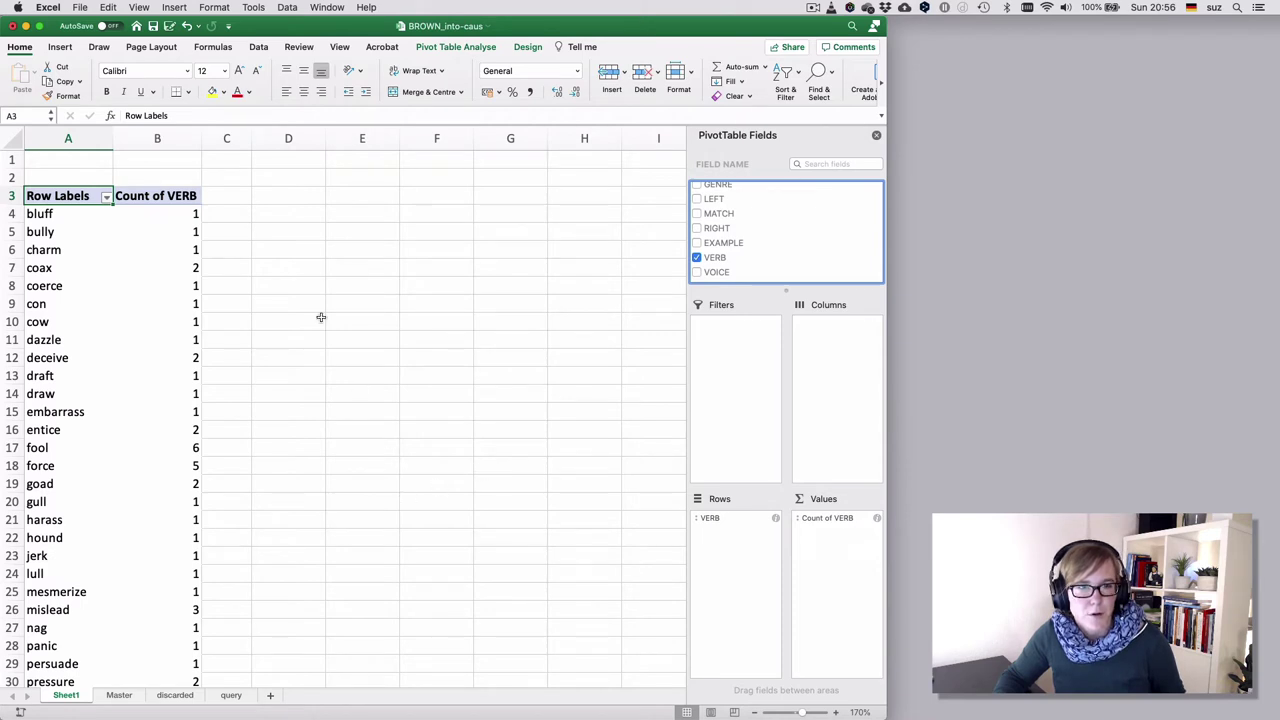
Check individual verb counts and the grand total of 71, then select the verb list.
{"action": "left_click", "coordinate": [168, 207]}
{"action": "left_click", "coordinate": [168, 246]}
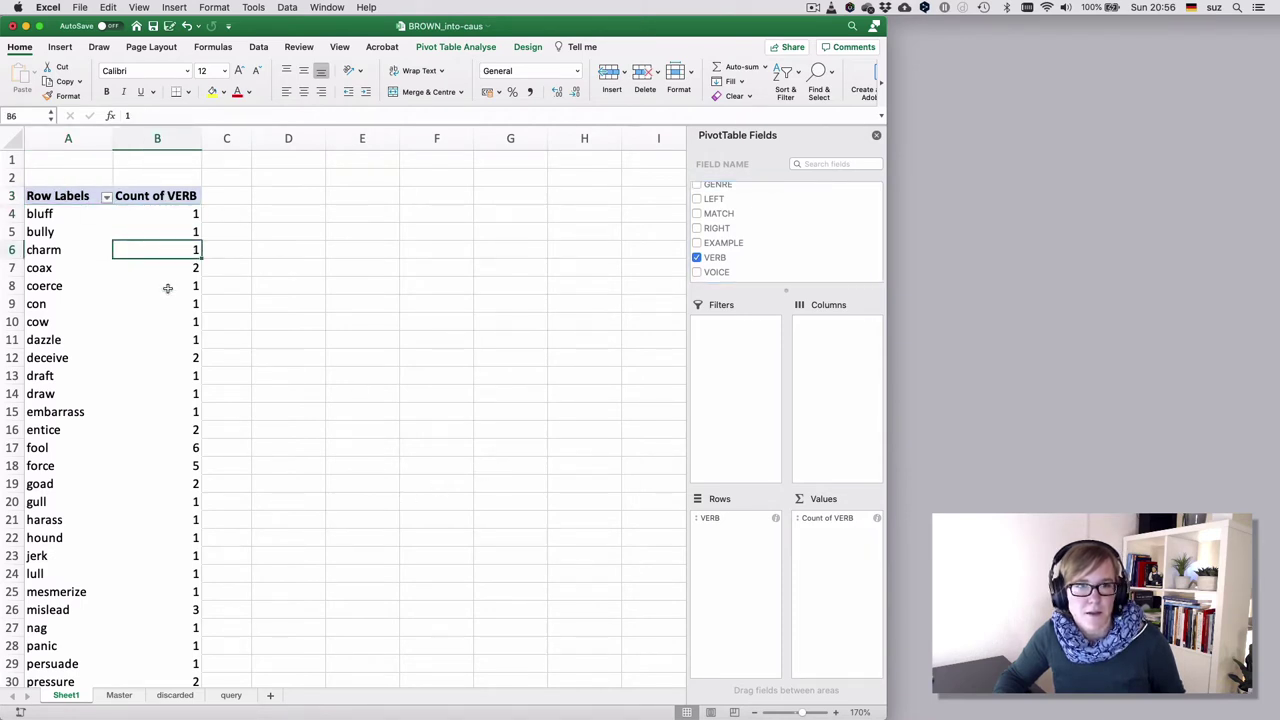
{"action": "left_click", "coordinate": [168, 288]}
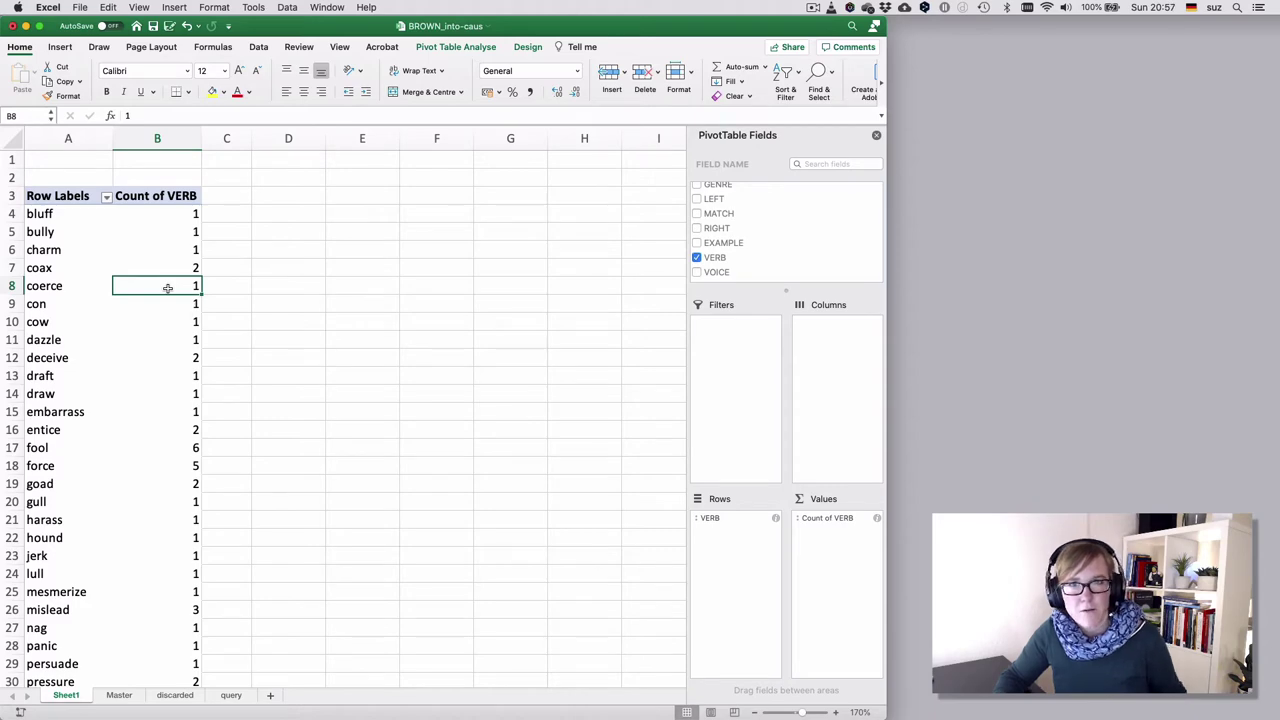
{"action": "scroll", "coordinate": [168, 288], "scroll_direction": "down", "scroll_amount": 10}
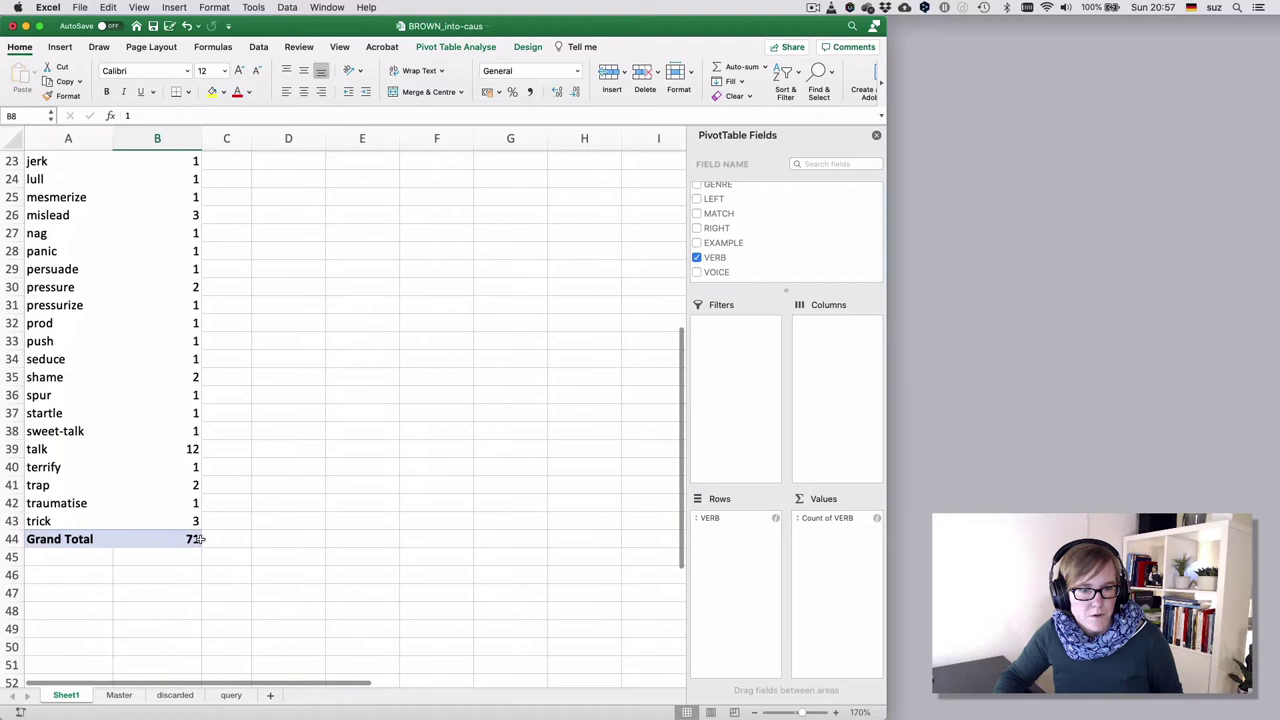
{"action": "left_click", "coordinate": [178, 539]}
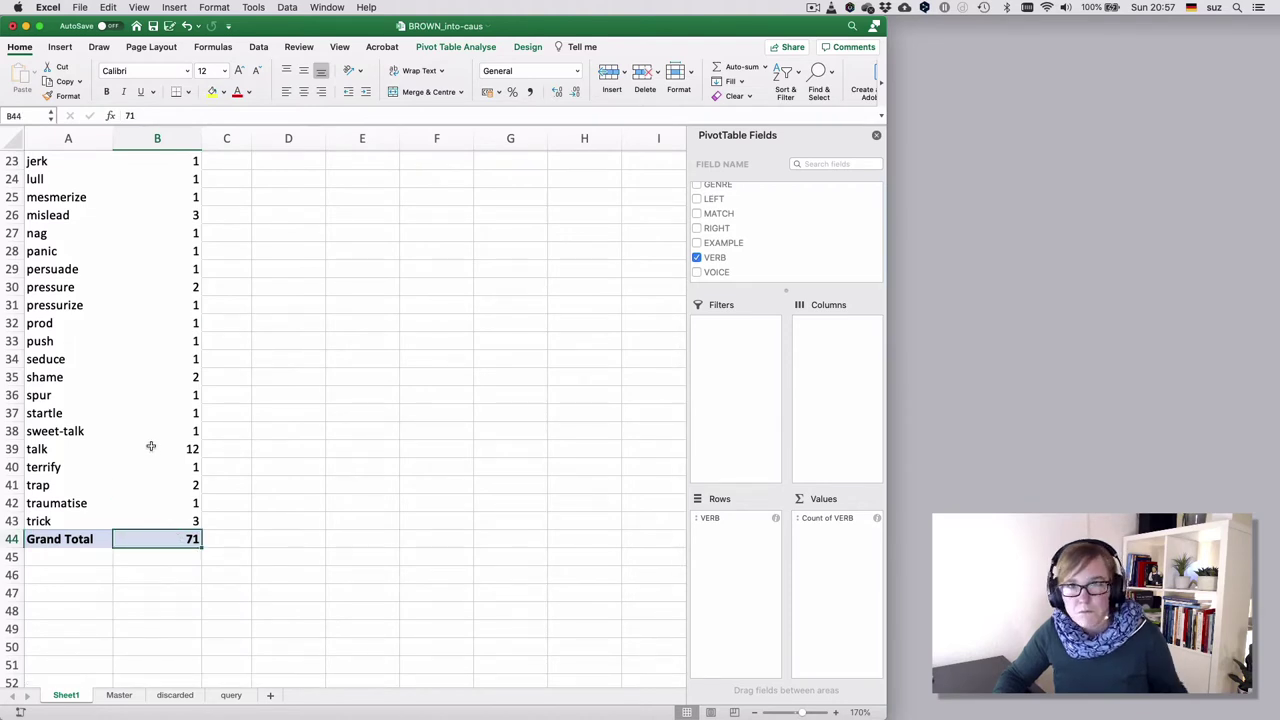
{"action": "left_click_drag", "start_coordinate": [60, 521], "coordinate": [170, 505]}
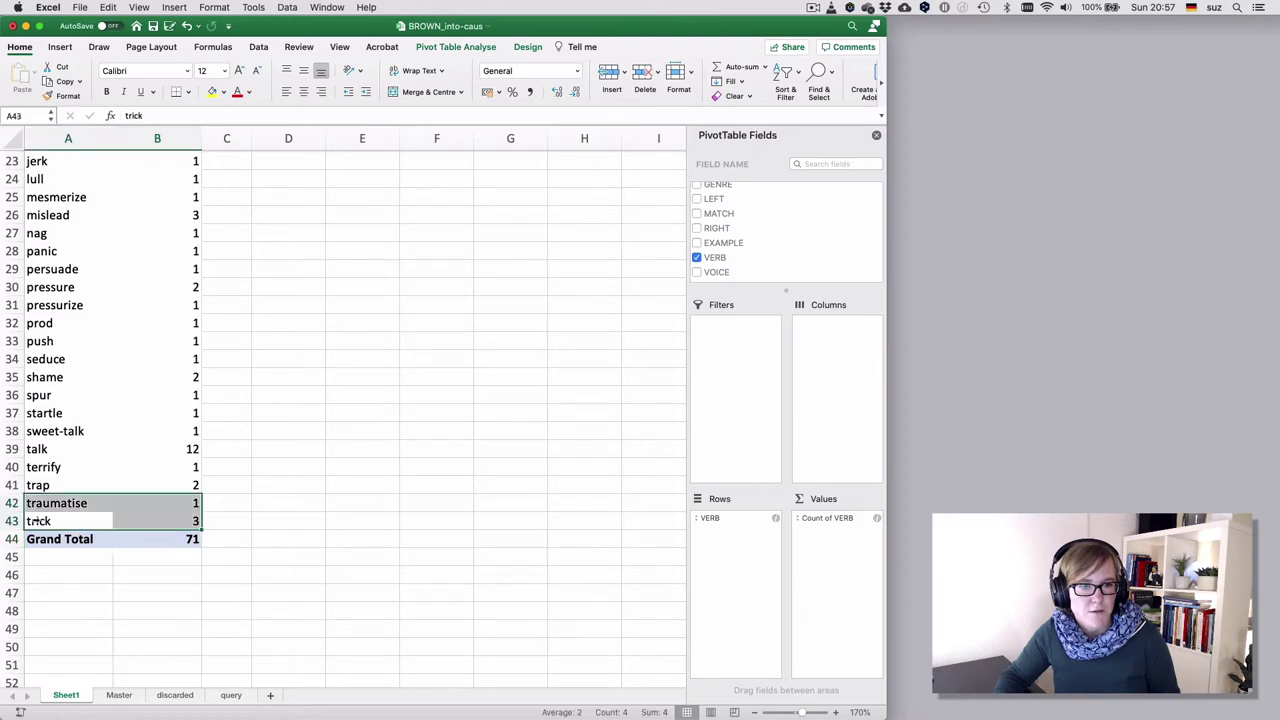
{"action": "scroll", "coordinate": [62, 493], "scroll_direction": "up", "scroll_amount": 3}
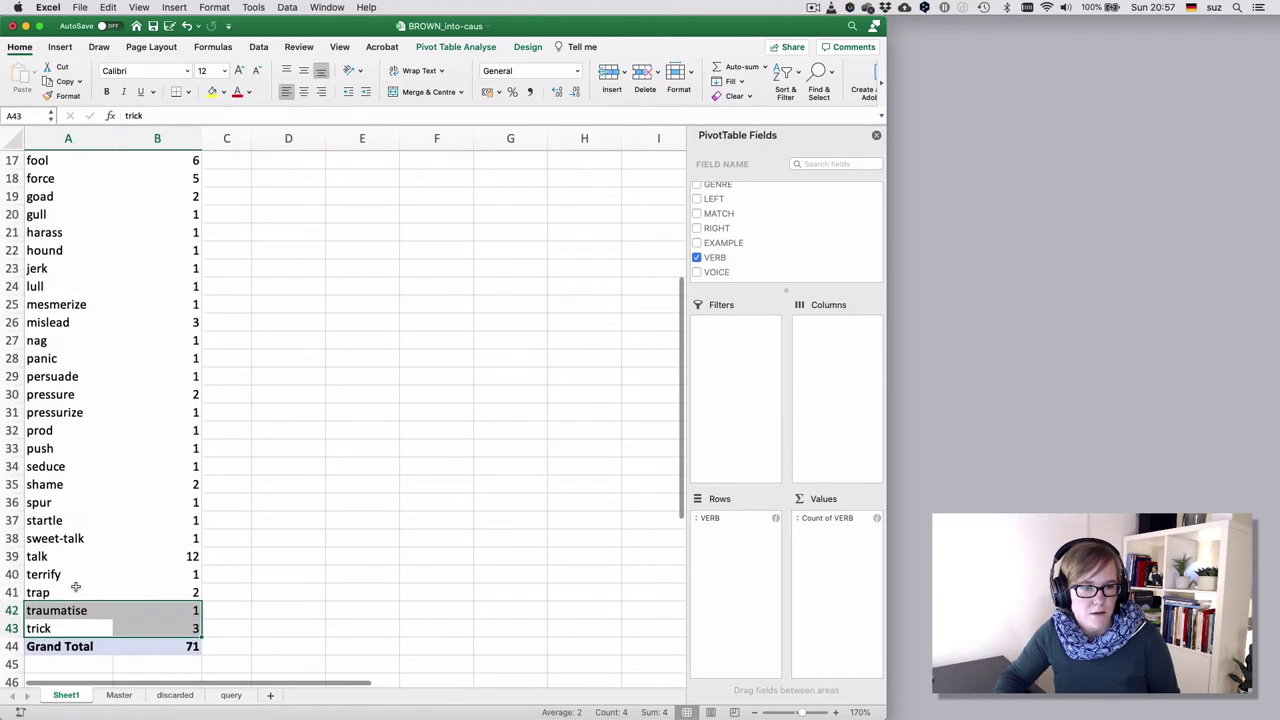
{"action": "left_click", "coordinate": [80, 612]}
{"action": "left_click_drag", "start_coordinate": [79, 631], "coordinate": [40, 213]}
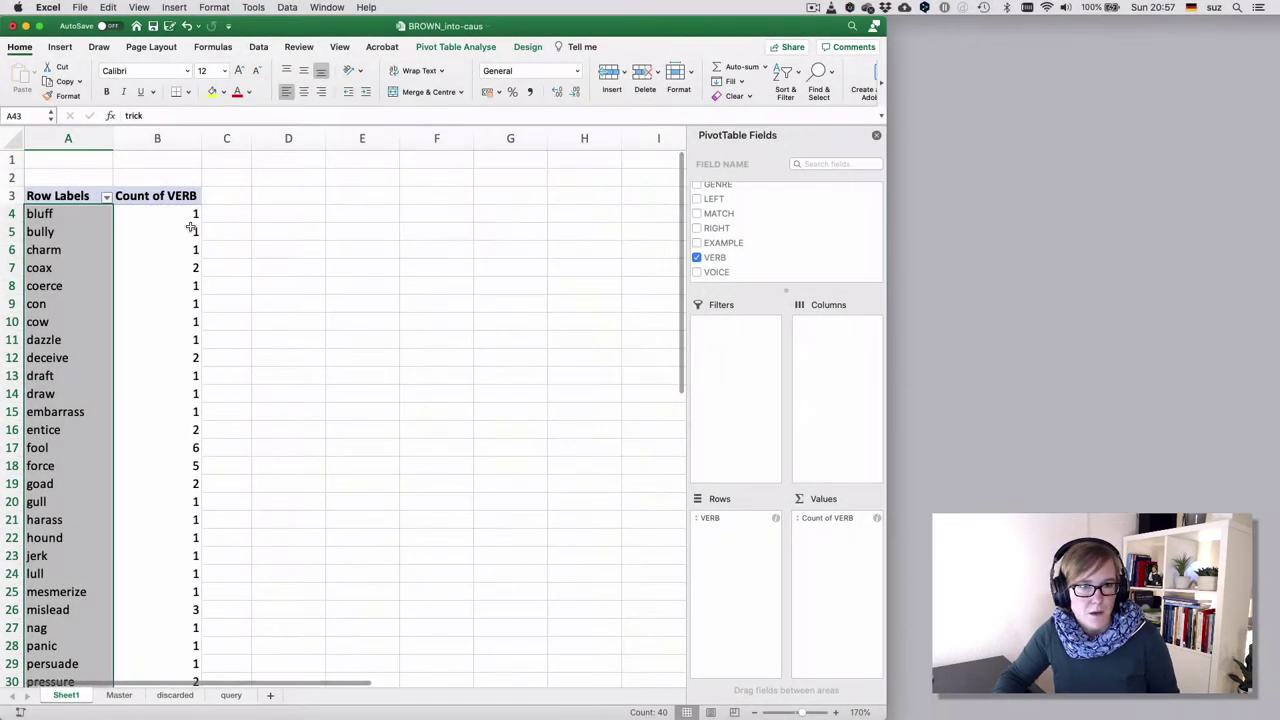
Sort the Row Labels by Count of VERB in descending order.
{"action": "left_click", "coordinate": [151, 227]}
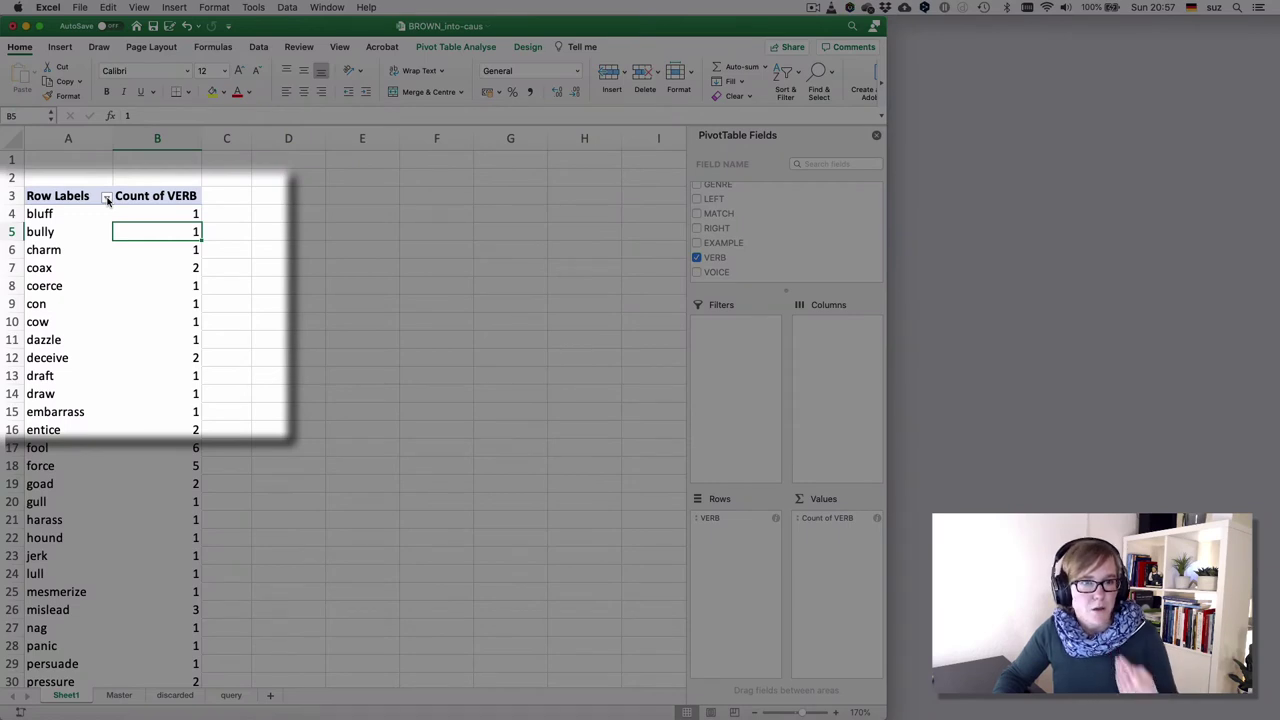
{"action": "left_click", "coordinate": [107, 197]}
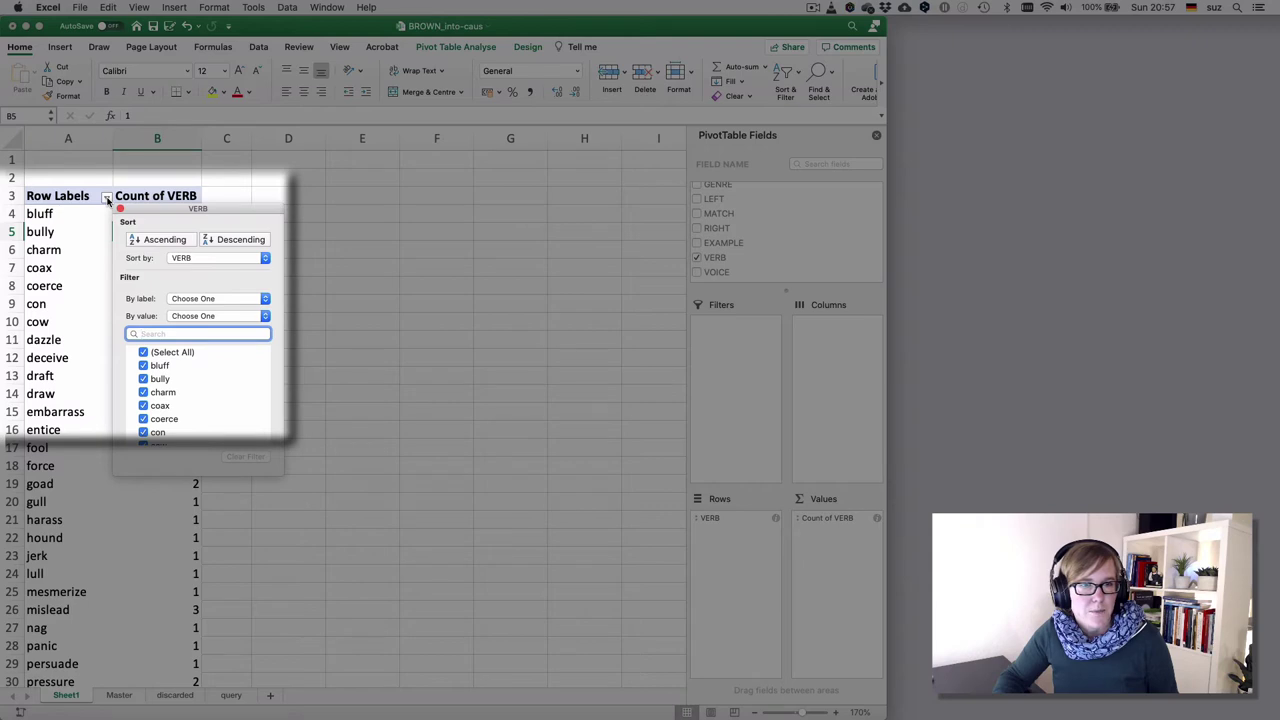
{"action": "left_click", "coordinate": [192, 259]}
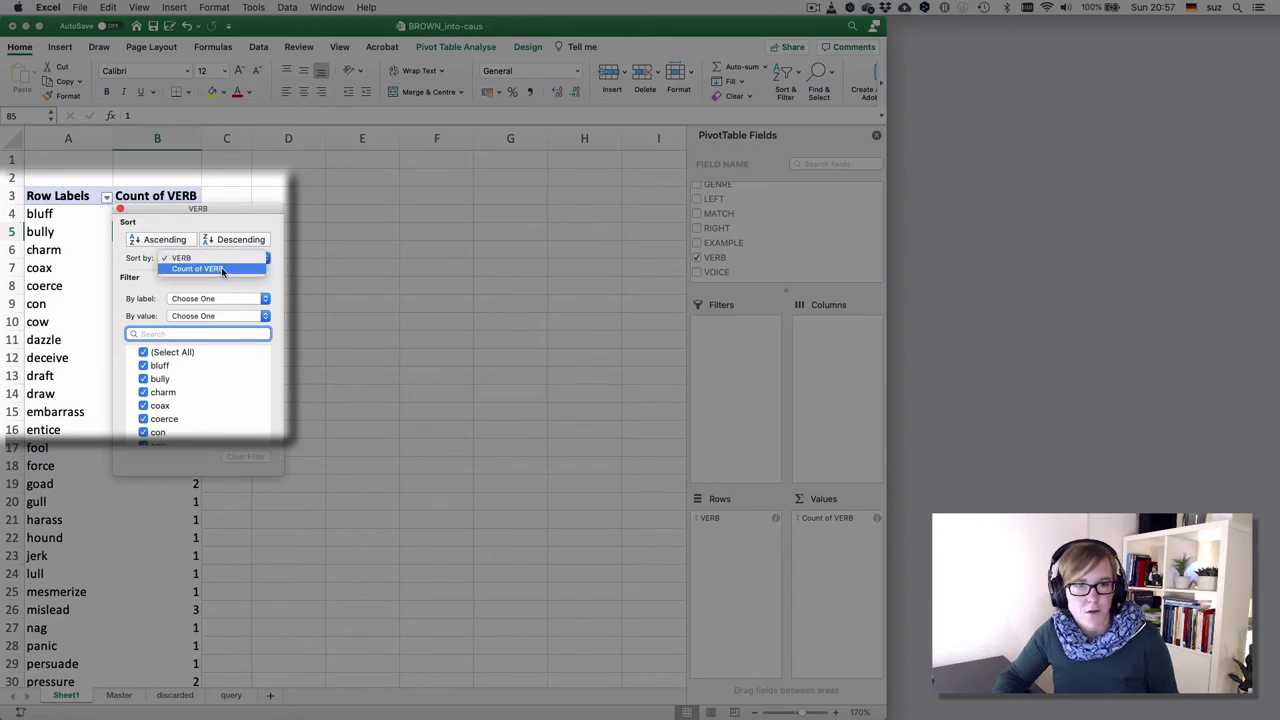
{"action": "left_click", "coordinate": [222, 270]}
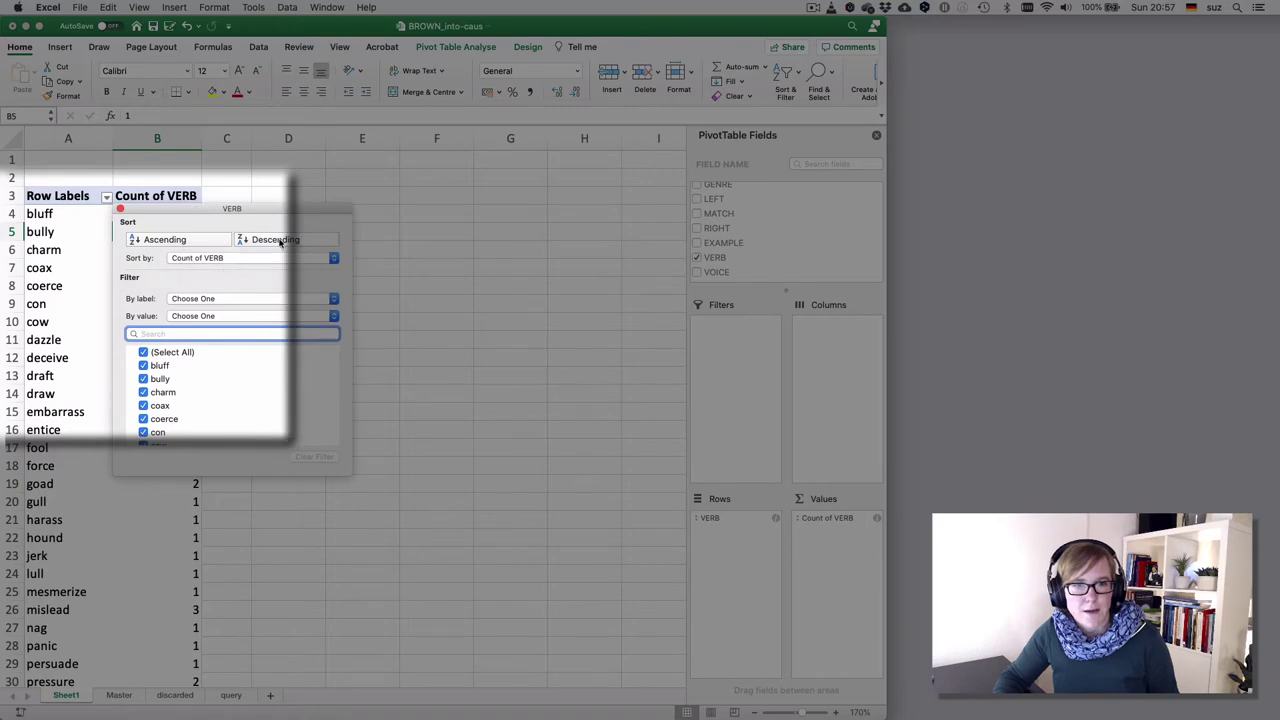
{"action": "left_click", "coordinate": [280, 241]}
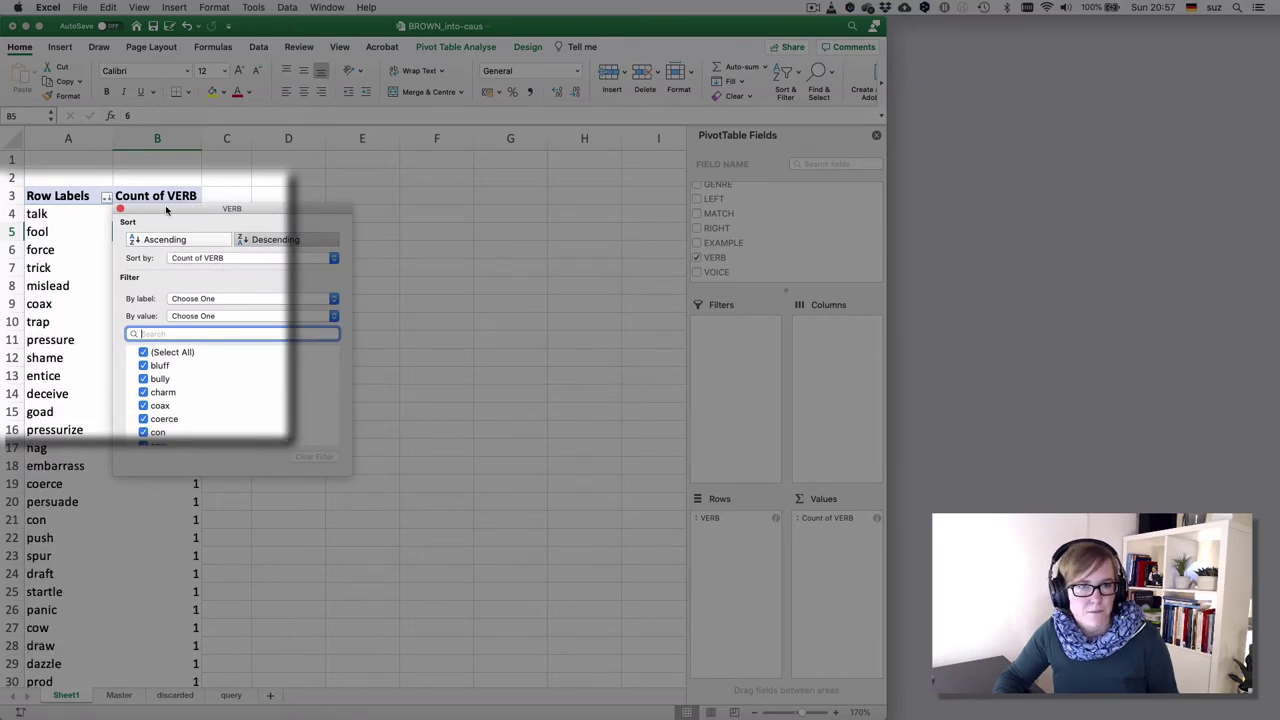
{"action": "left_click", "coordinate": [120, 209]}
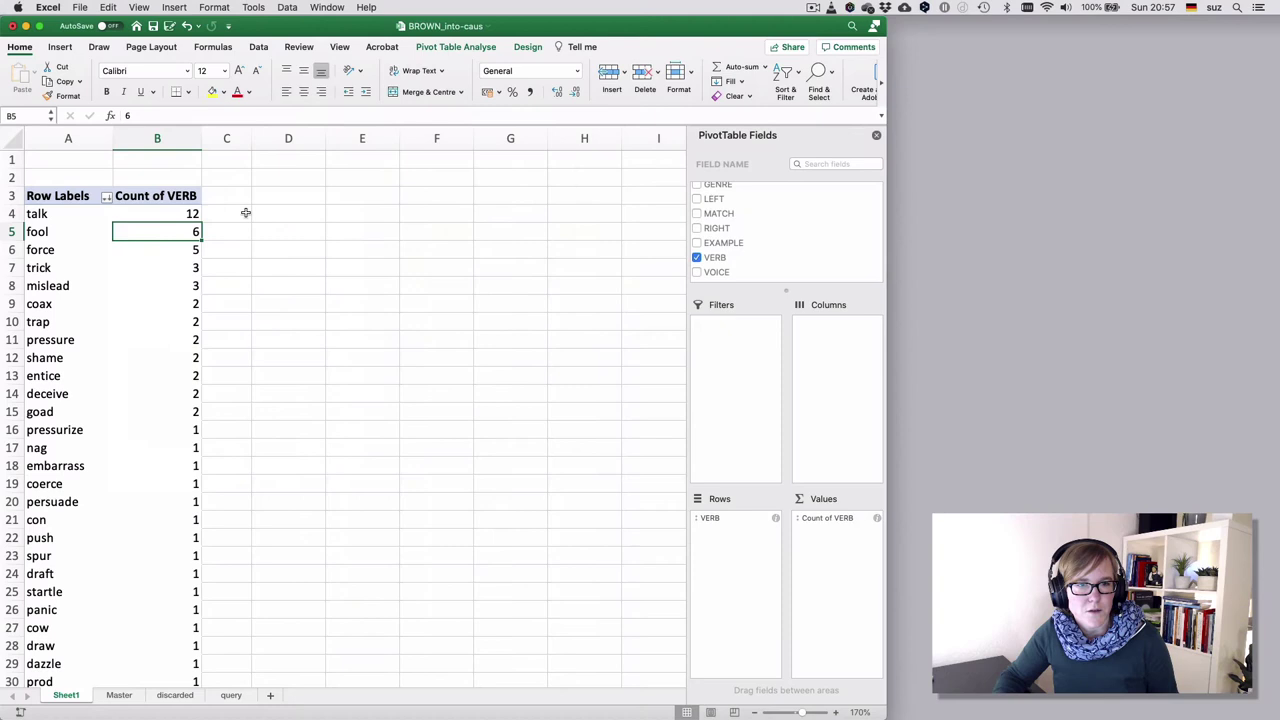
Verify the top count of 12 and select the counts from 12 down to 2.
{"action": "left_click", "coordinate": [213, 215]}
{"action": "left_click", "coordinate": [166, 214]}
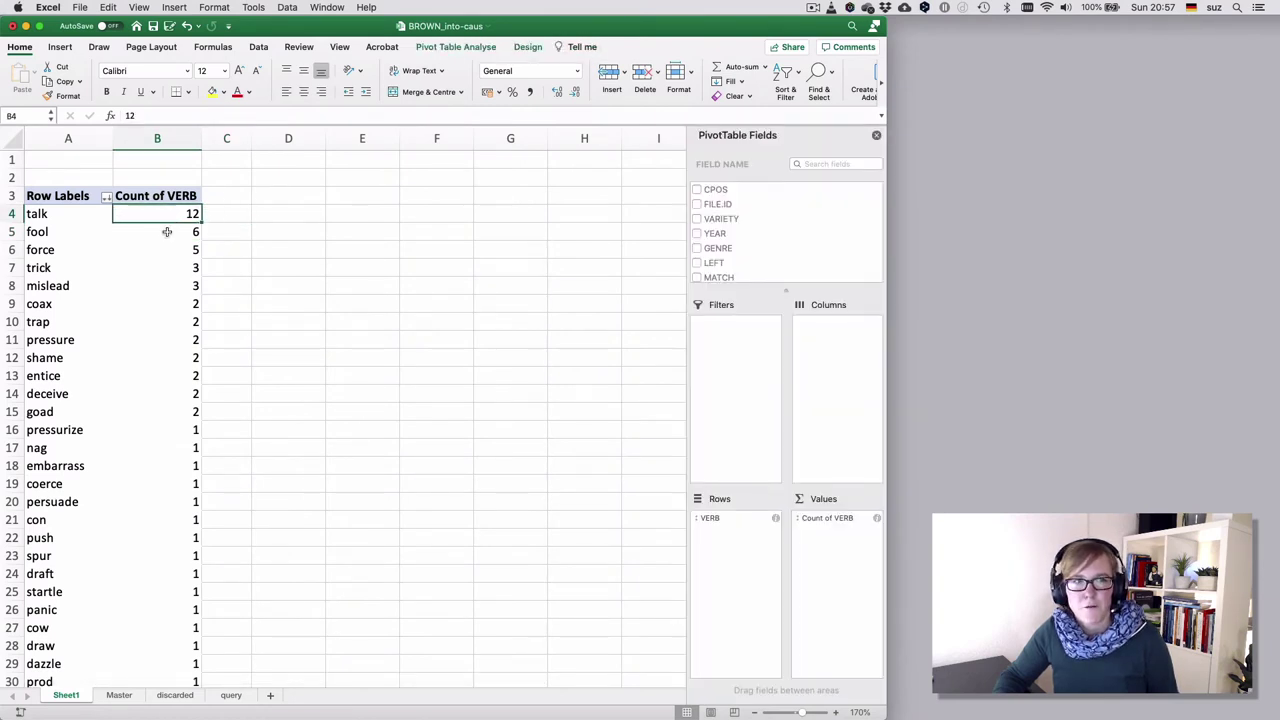
{"action": "left_click", "coordinate": [166, 233]}
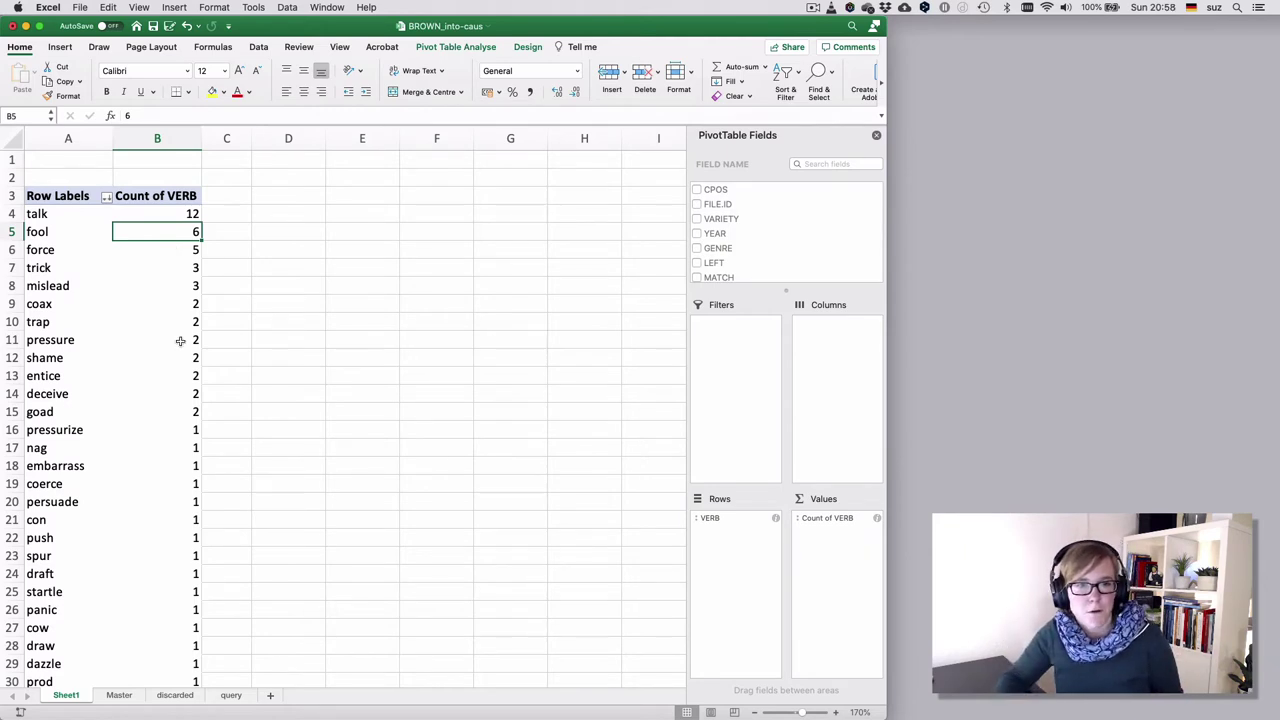
{"action": "left_click_drag", "start_coordinate": [180, 213], "coordinate": [179, 413]}
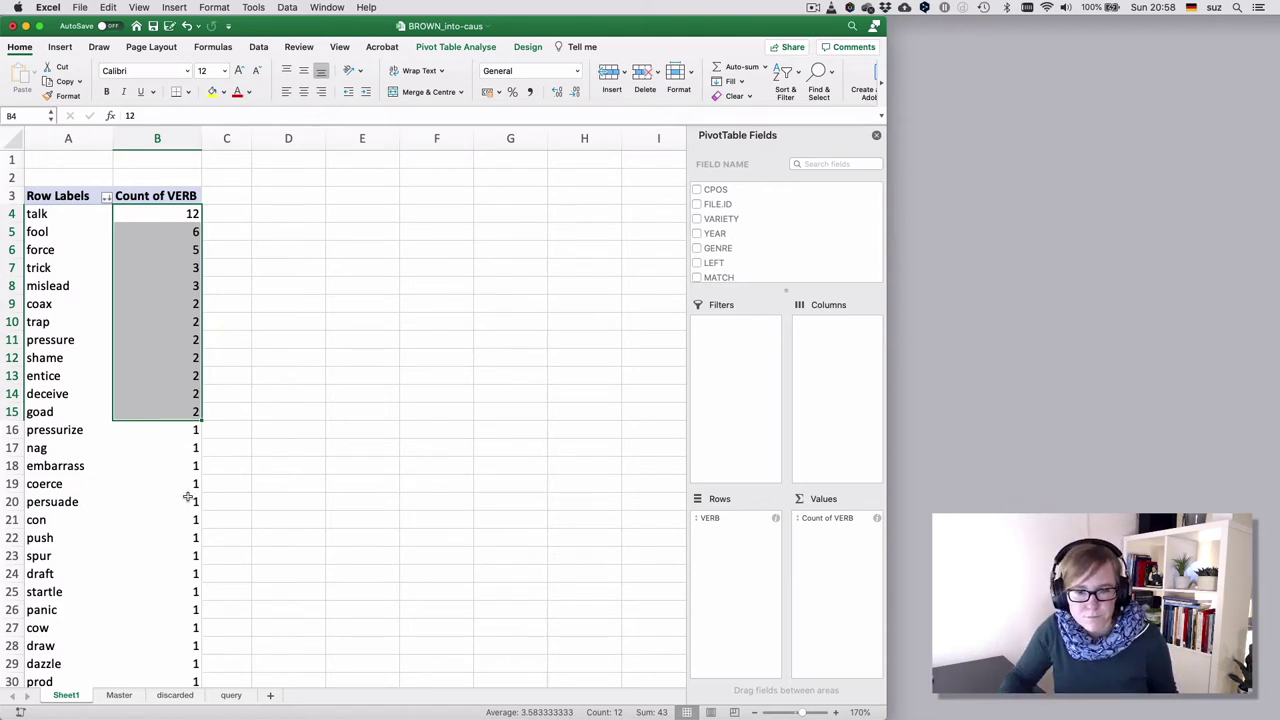
Copy the verbs and counts from talk down to jerk, excluding the Grand Total row.
{"action": "left_click", "coordinate": [182, 452]}
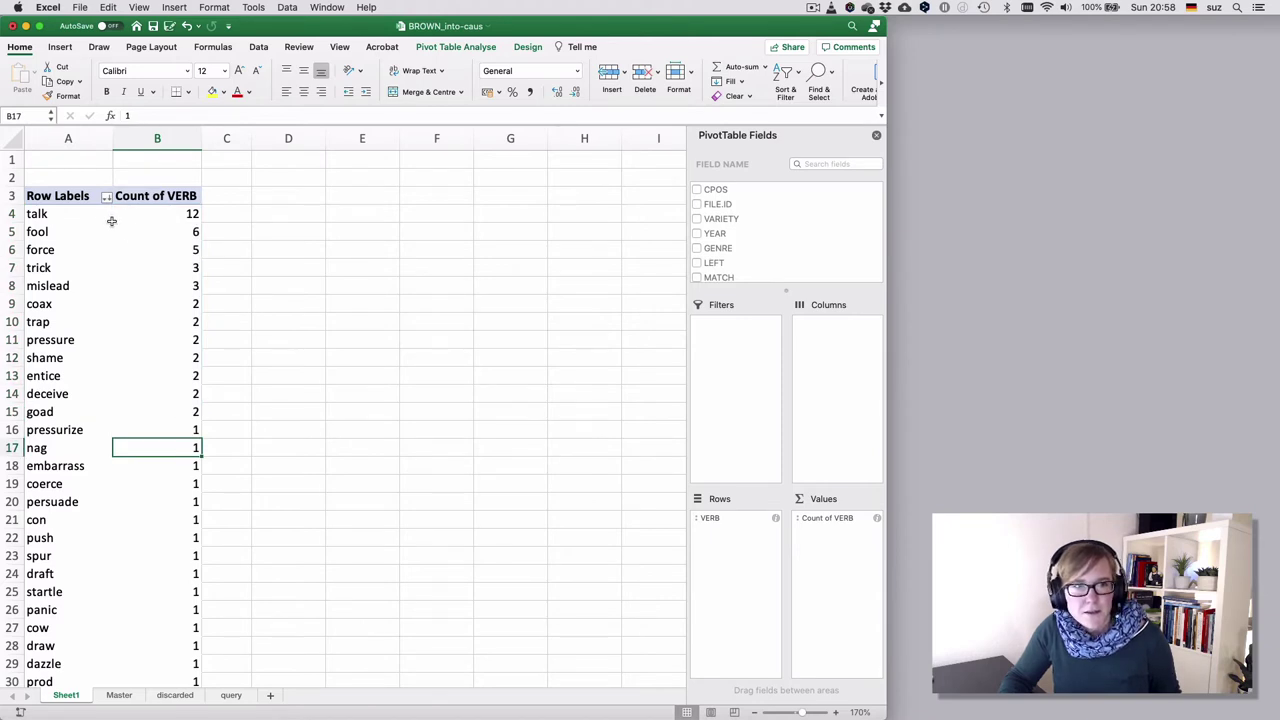
{"action": "left_click", "coordinate": [57, 214]}
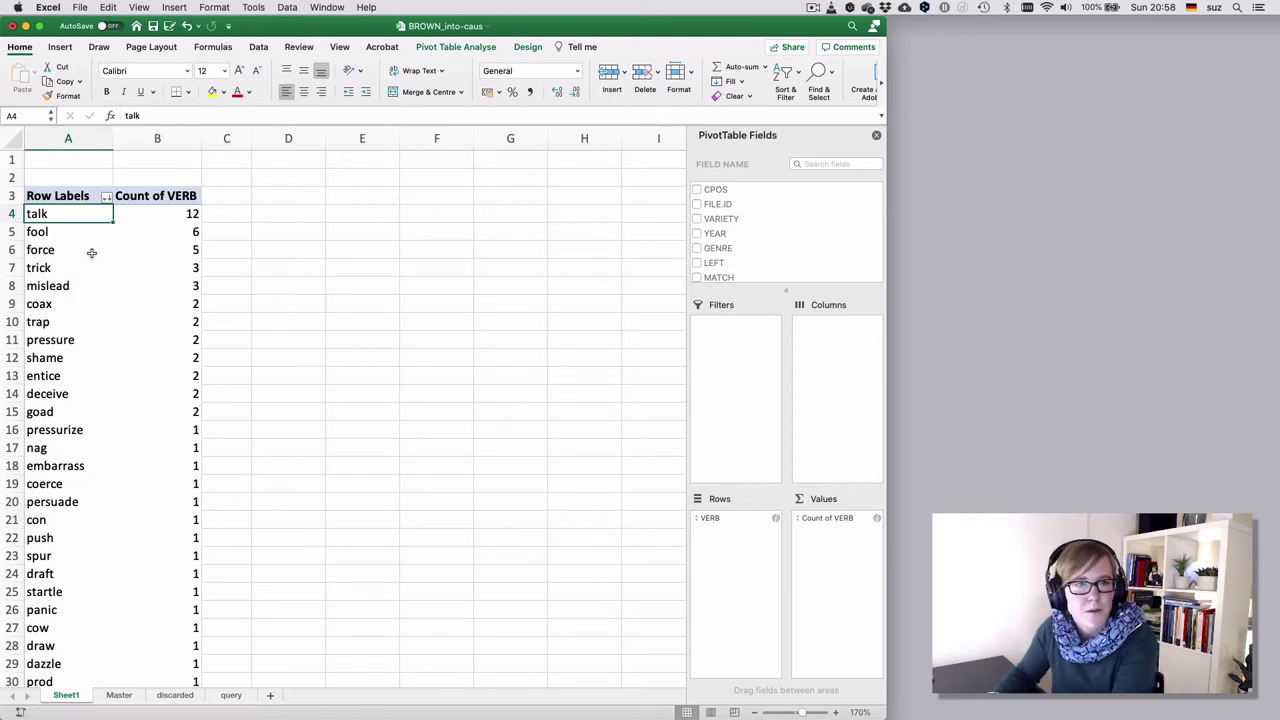
{"action": "key", "text": "shift+Right"}
{"action": "key", "text": "super+shift+Down"}
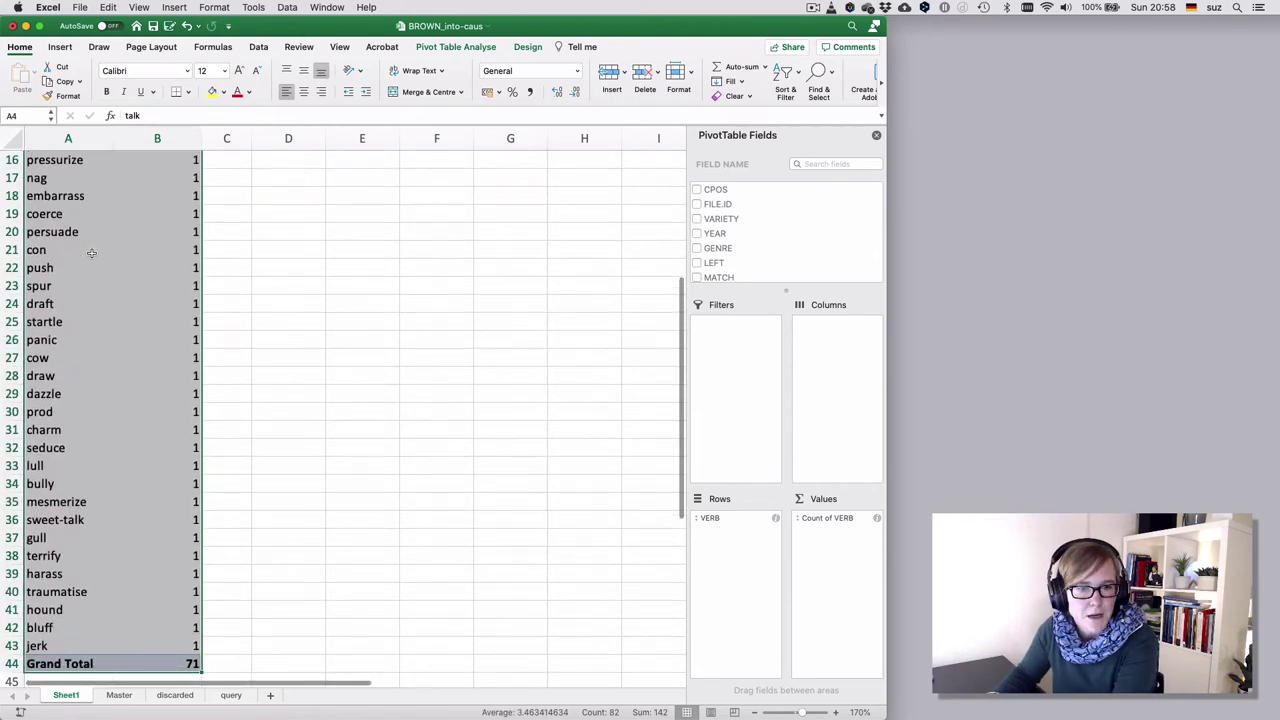
{"action": "key", "text": "shift+Up"}
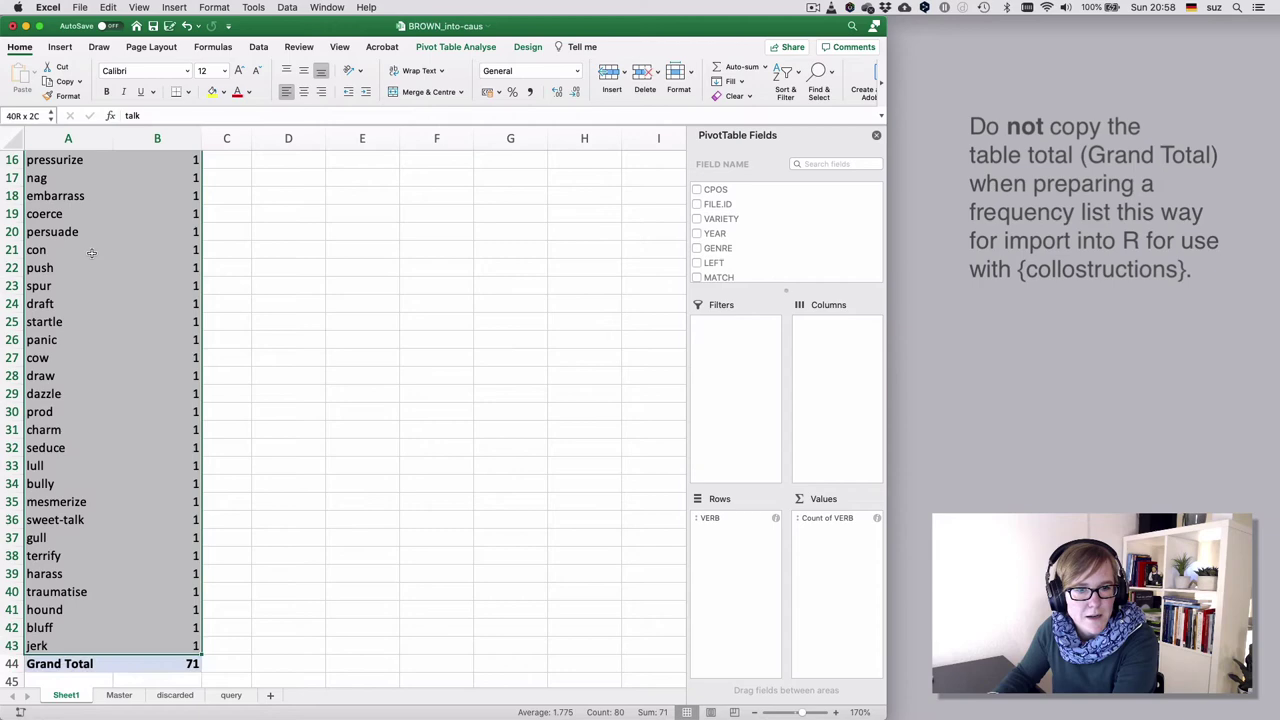
{"action": "scroll", "coordinate": [91, 251], "scroll_direction": "up", "scroll_amount": 5}
{"action": "key", "text": "super+c"}
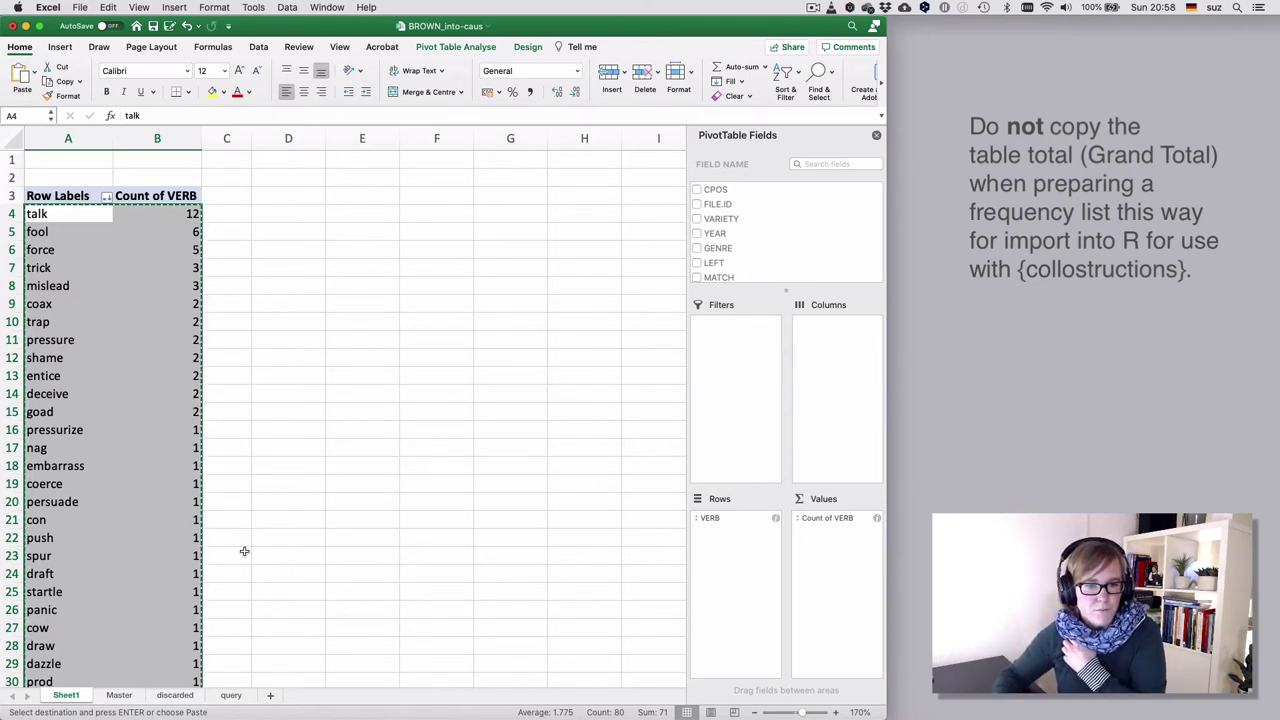
Add a new sheet named VerbFrequencyList and paste the verb counts starting at A2.
{"action": "left_click", "coordinate": [271, 698]}
{"action": "double_click", "coordinate": [115, 695]}
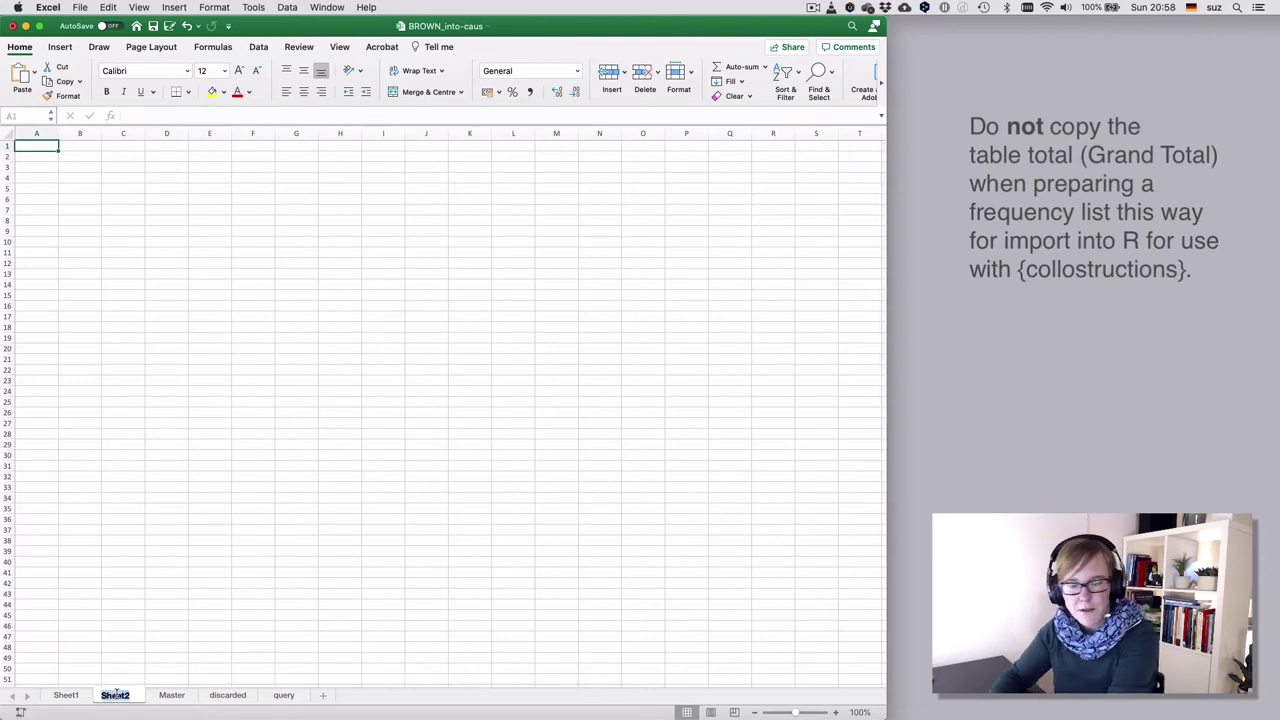
{"action": "type", "text": "Verb"}
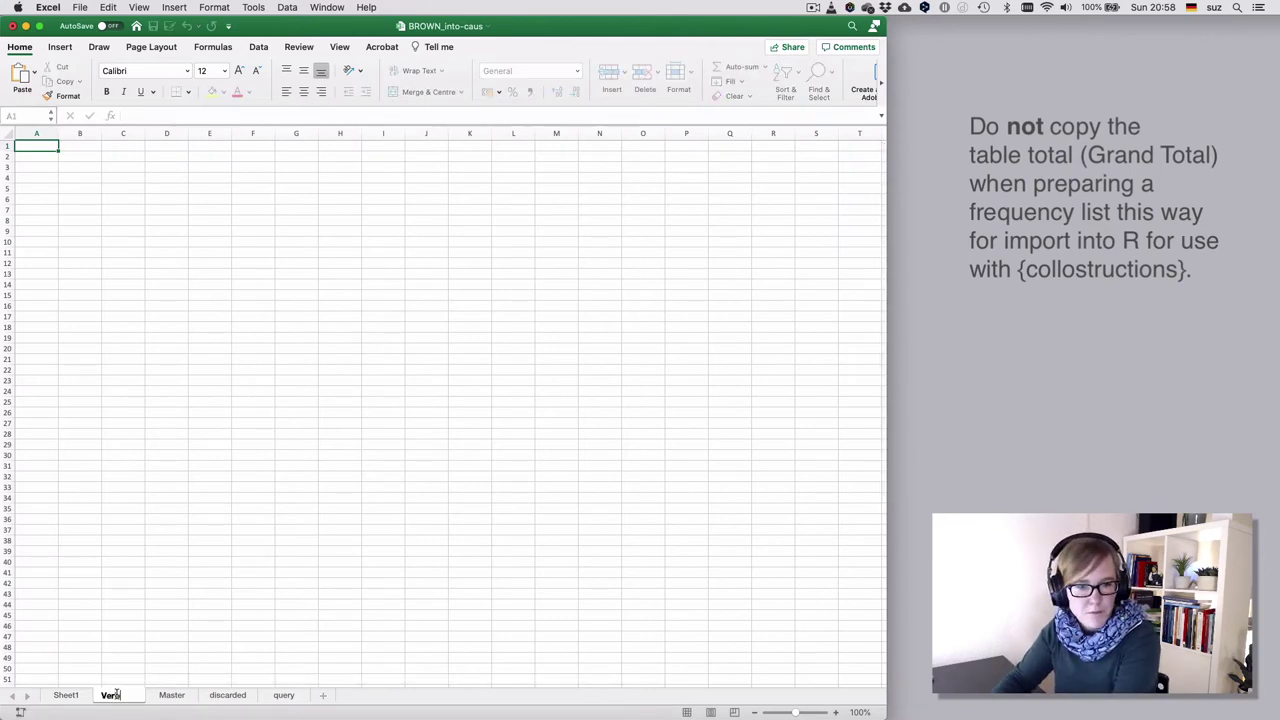
{"action": "type", "text": "FrequencyLi"}
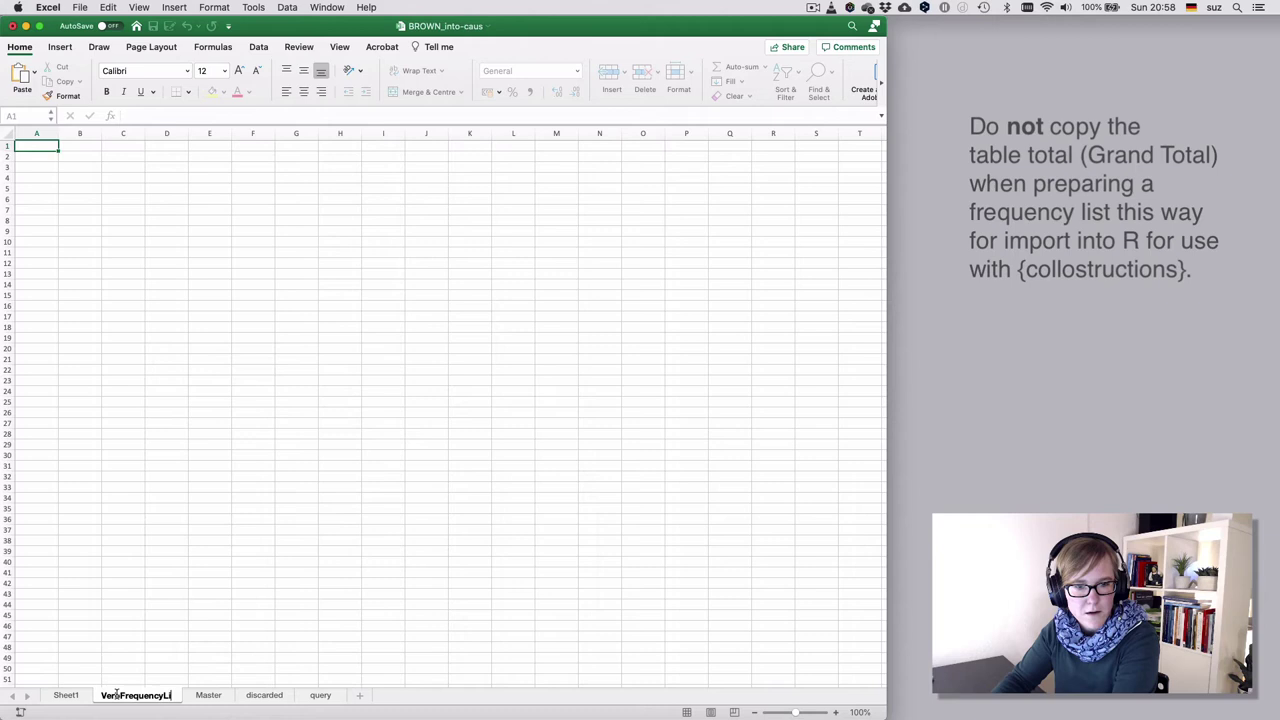
{"action": "type", "text": "st"}
{"action": "key", "text": "Return"}
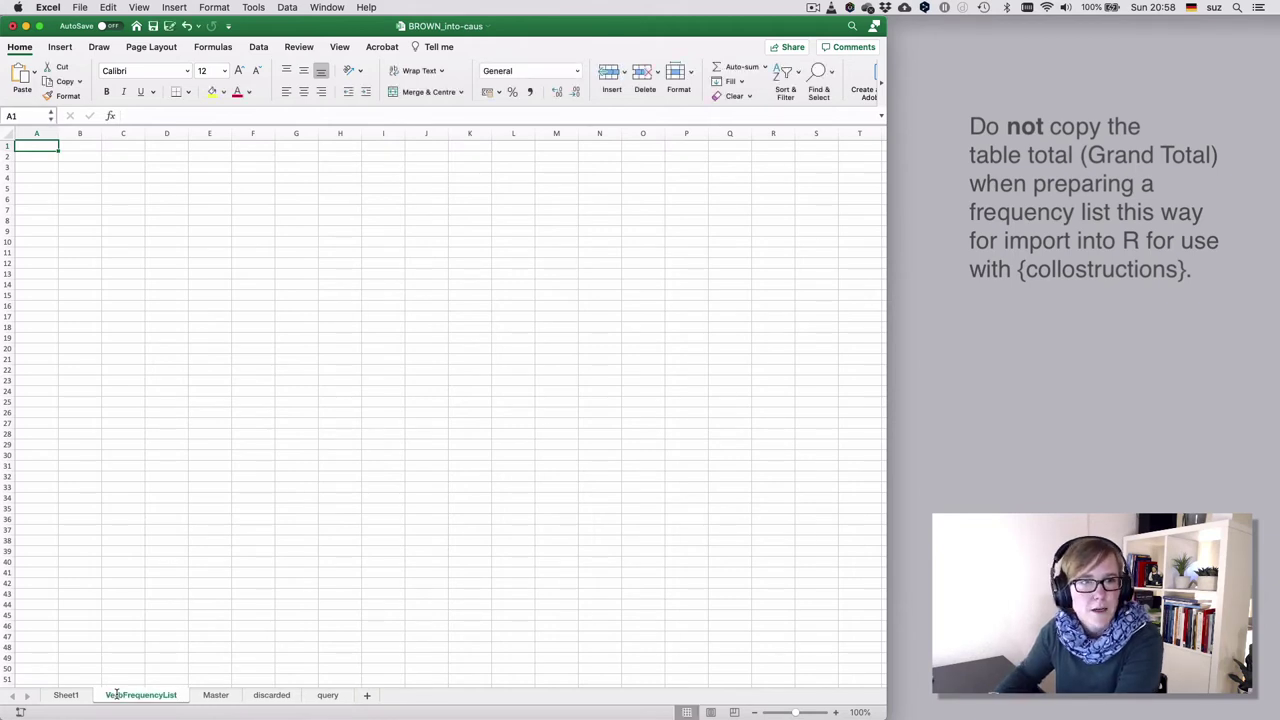
{"action": "key", "text": "Return"}
{"action": "key", "text": "super+v"}
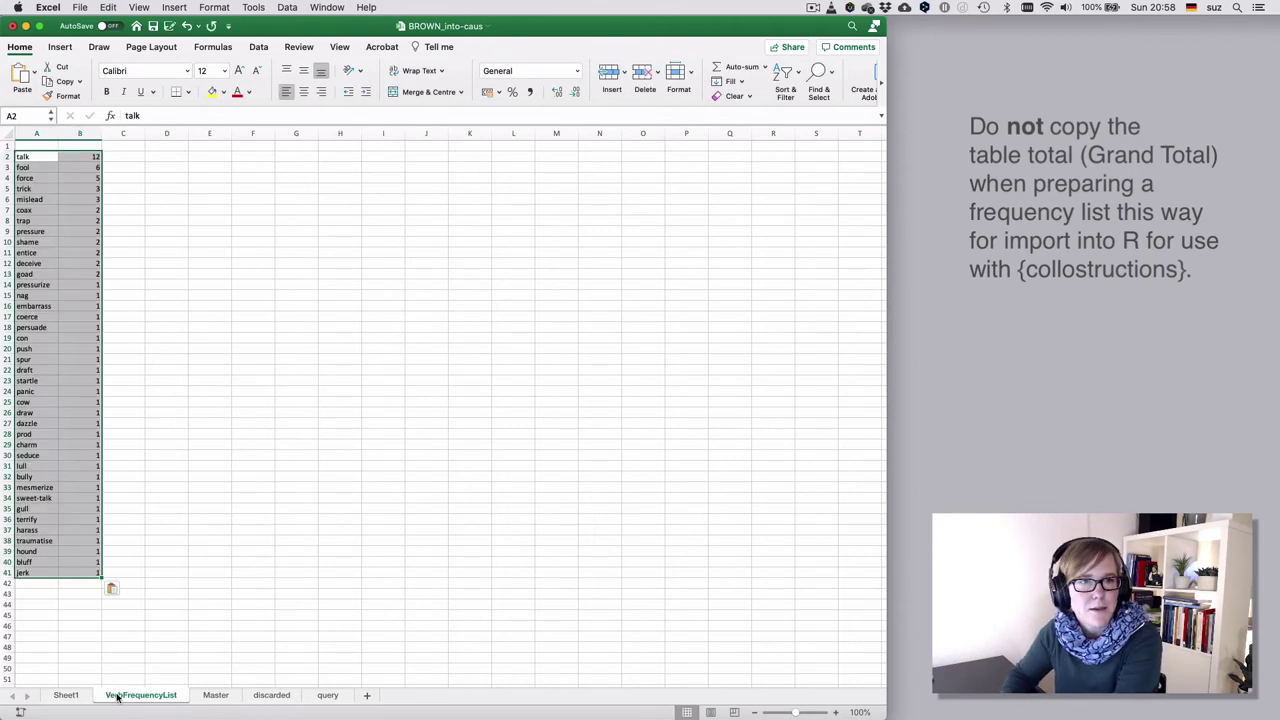
Enter VERB and FREQ headers in A1:B1, then return to Sheet1.
{"action": "left_click", "coordinate": [40, 147]}
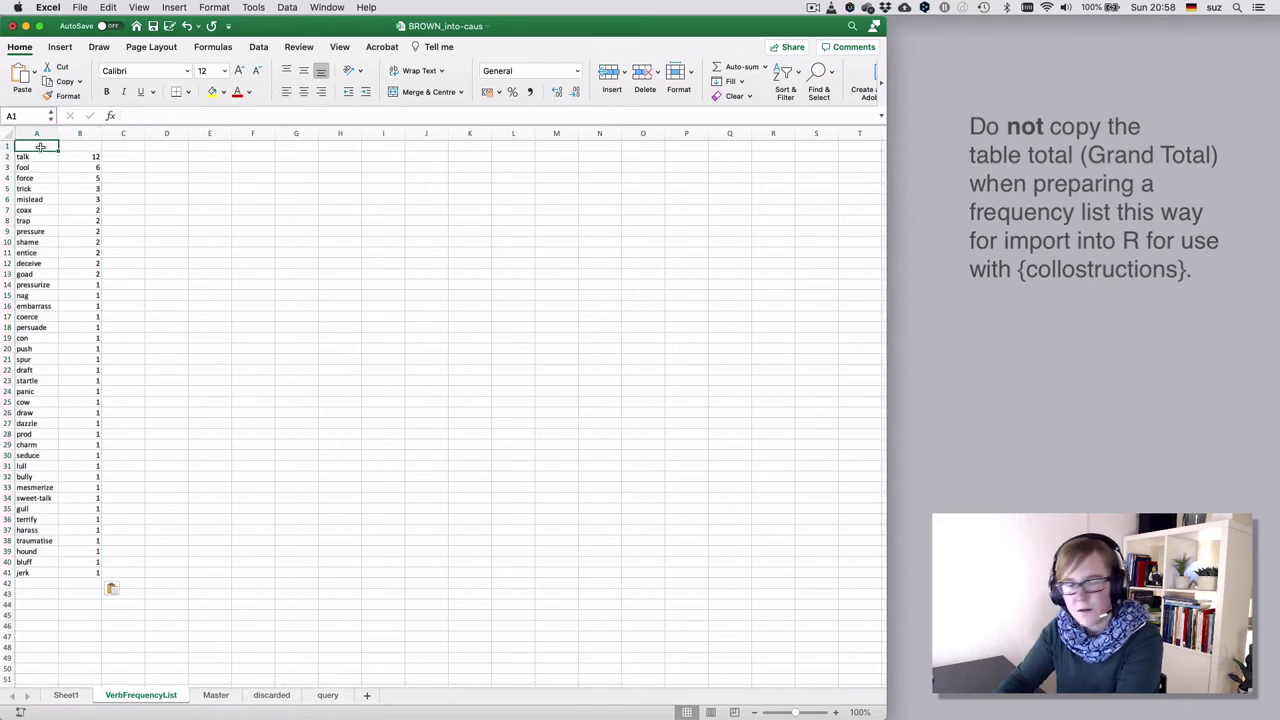
{"action": "type", "text": "VERB"}
{"action": "key", "text": "Tab"}
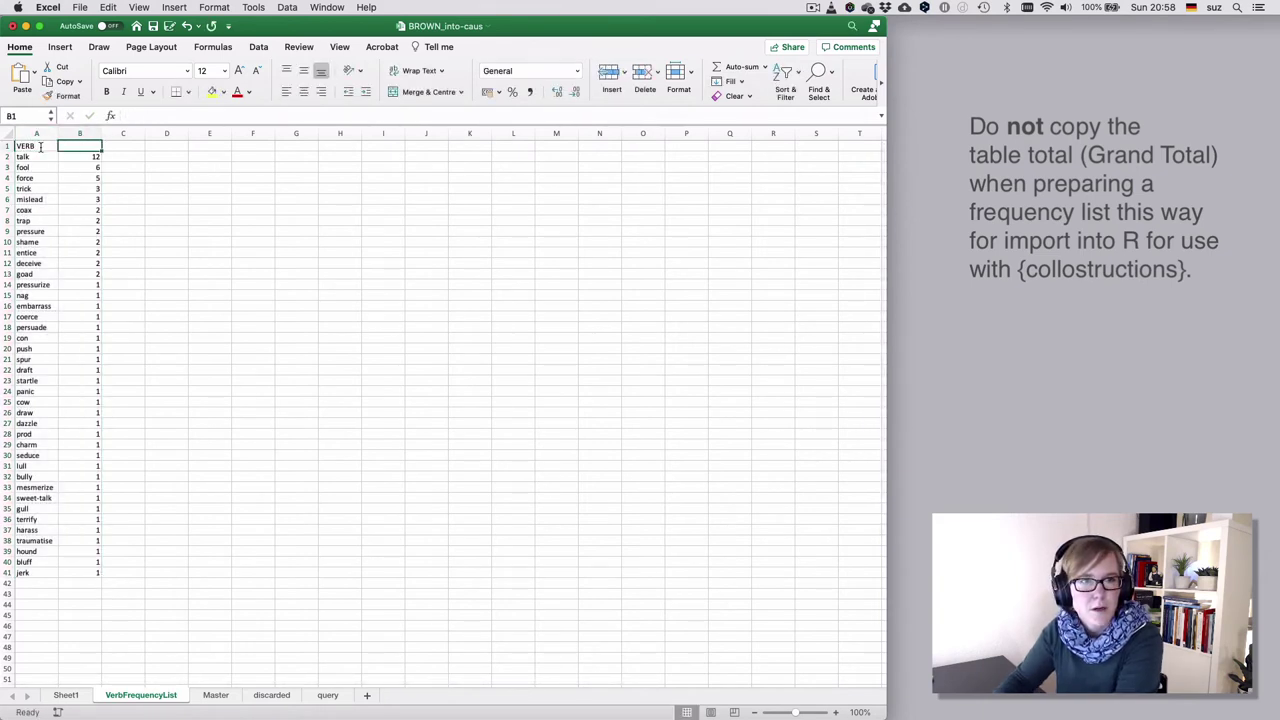
{"action": "type", "text": "FREQ"}
{"action": "key", "text": "Return"}
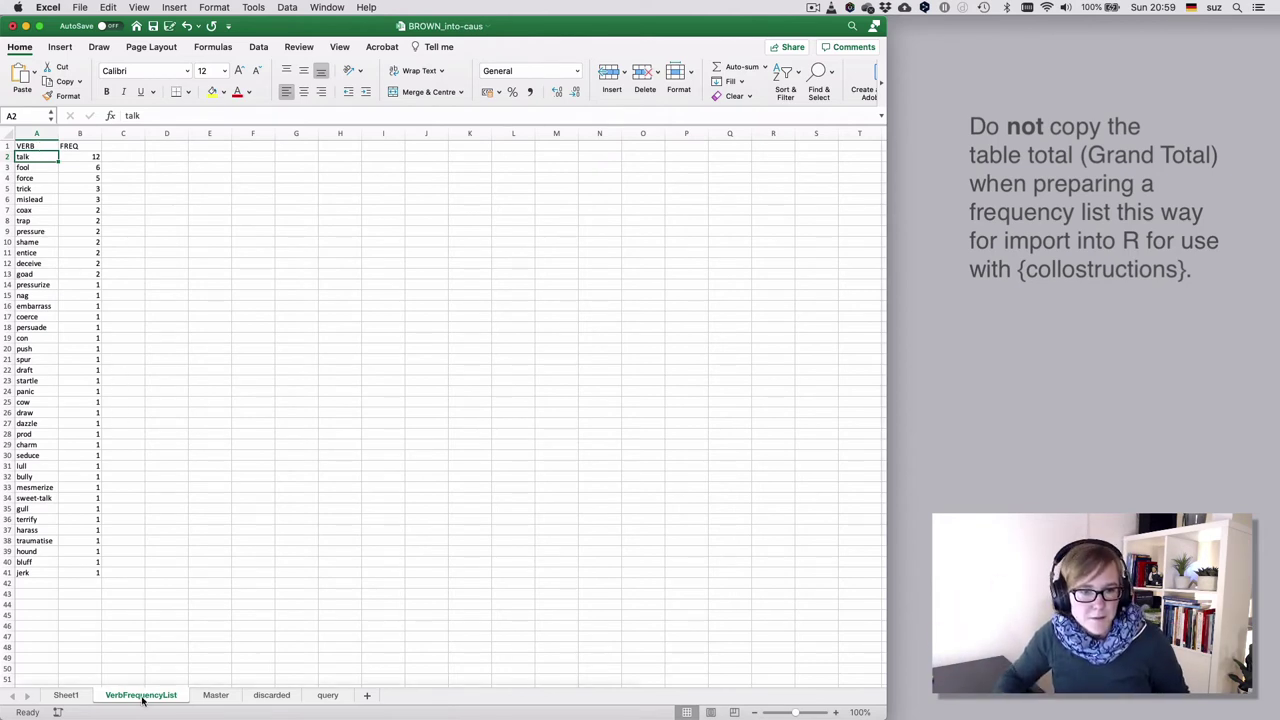
{"action": "left_click", "coordinate": [75, 697]}
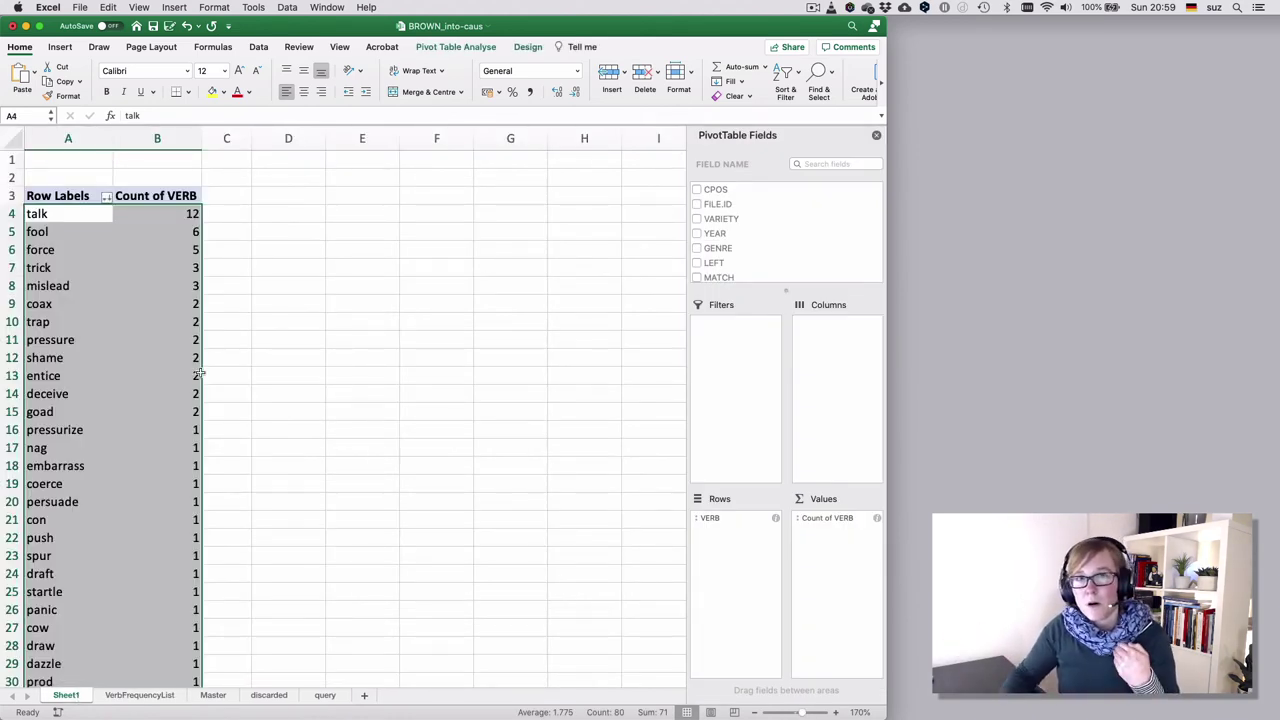
Switch to the Master sheet with the full corpus data.
{"action": "left_click", "coordinate": [213, 696]}
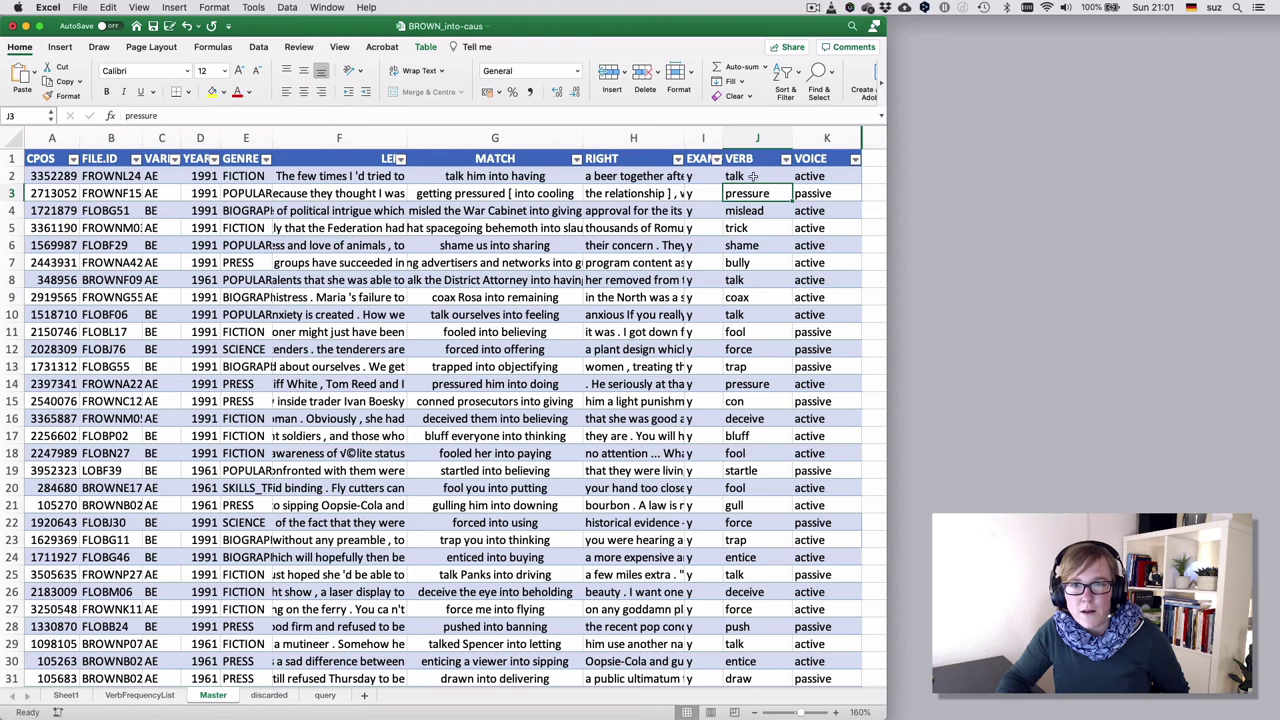
{"action": "left_click", "coordinate": [753, 178]}
{"action": "left_click", "coordinate": [753, 206]}
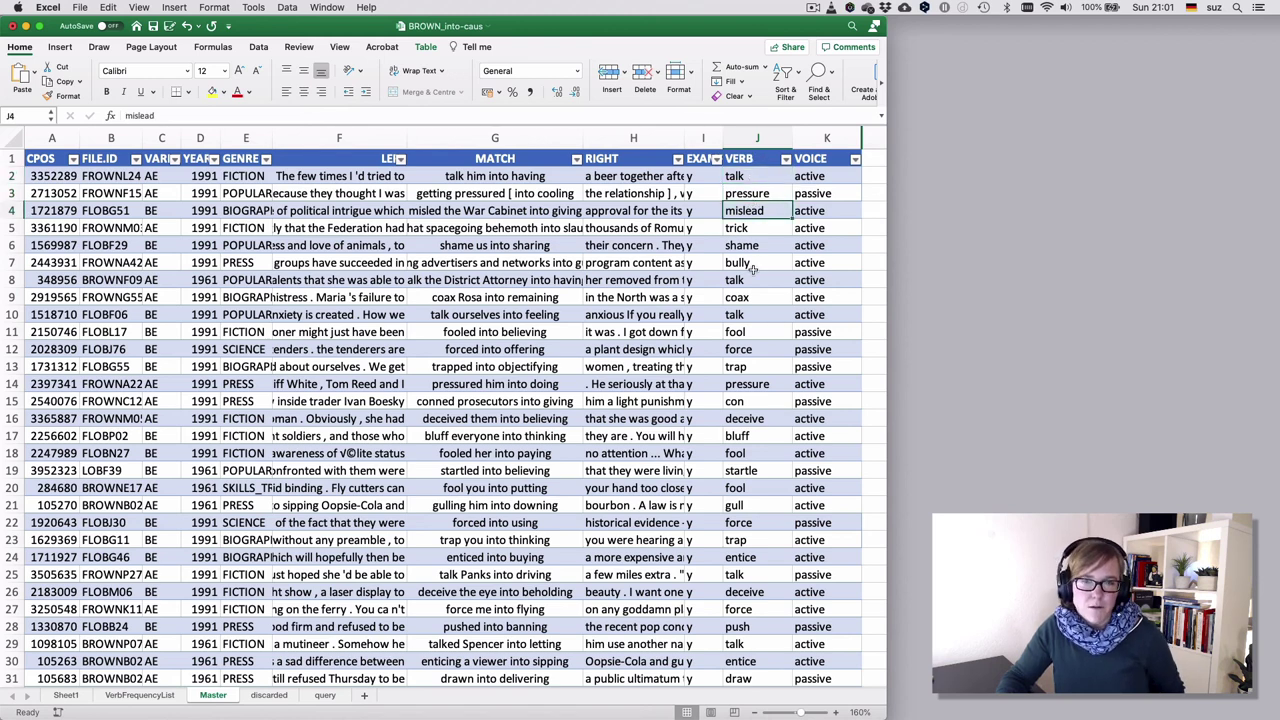